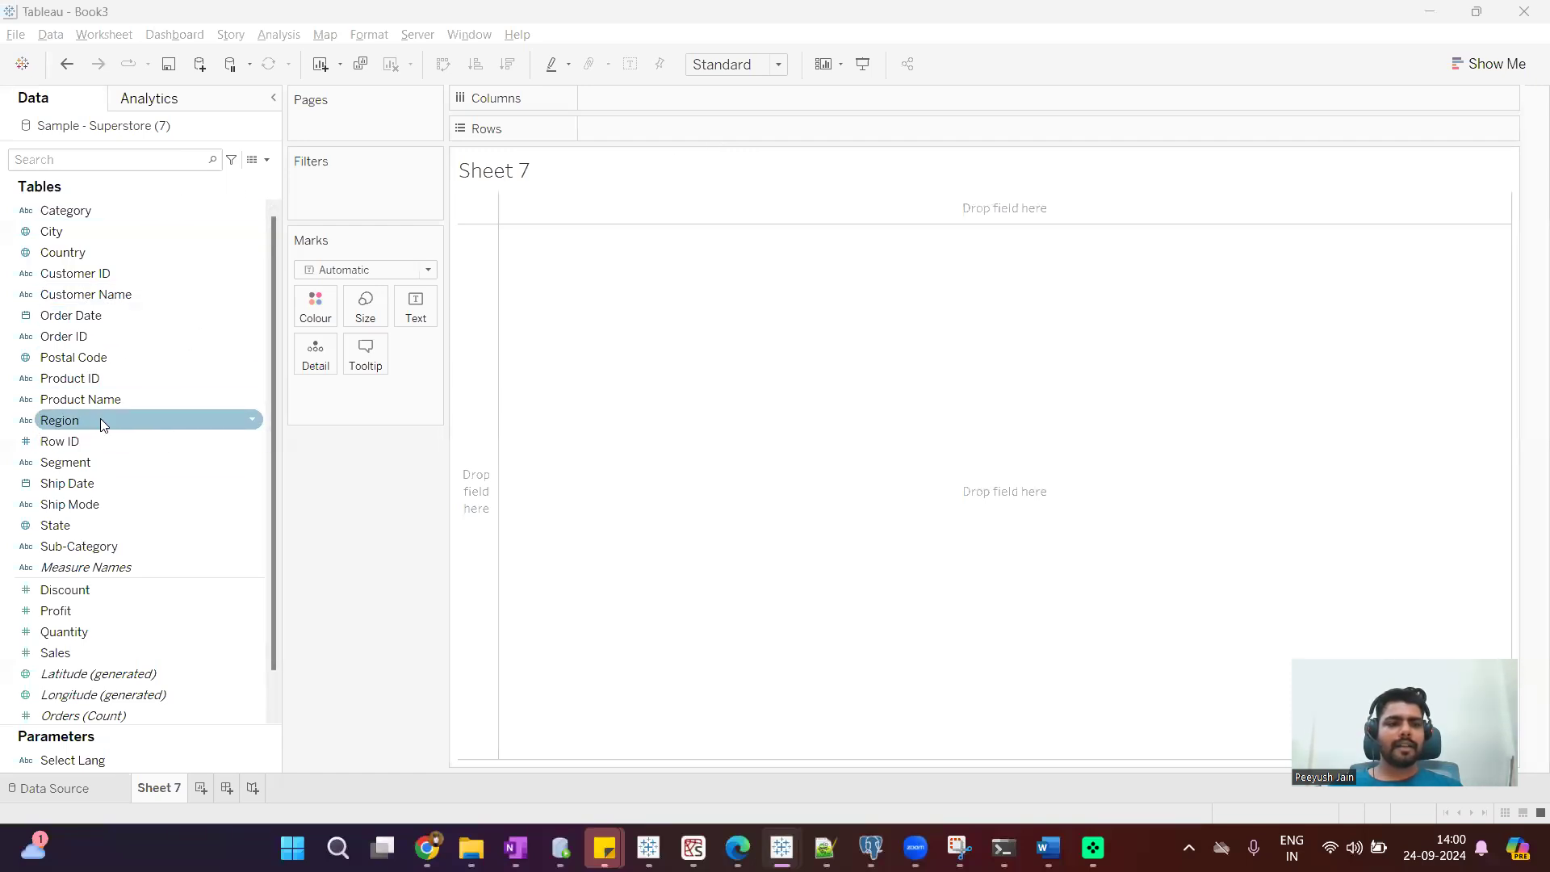
Build a Sales by Region bar chart that fits the entire view
{"action": "left_click_drag", "start_coordinate": [439, 280], "coordinate": [837, 127]}
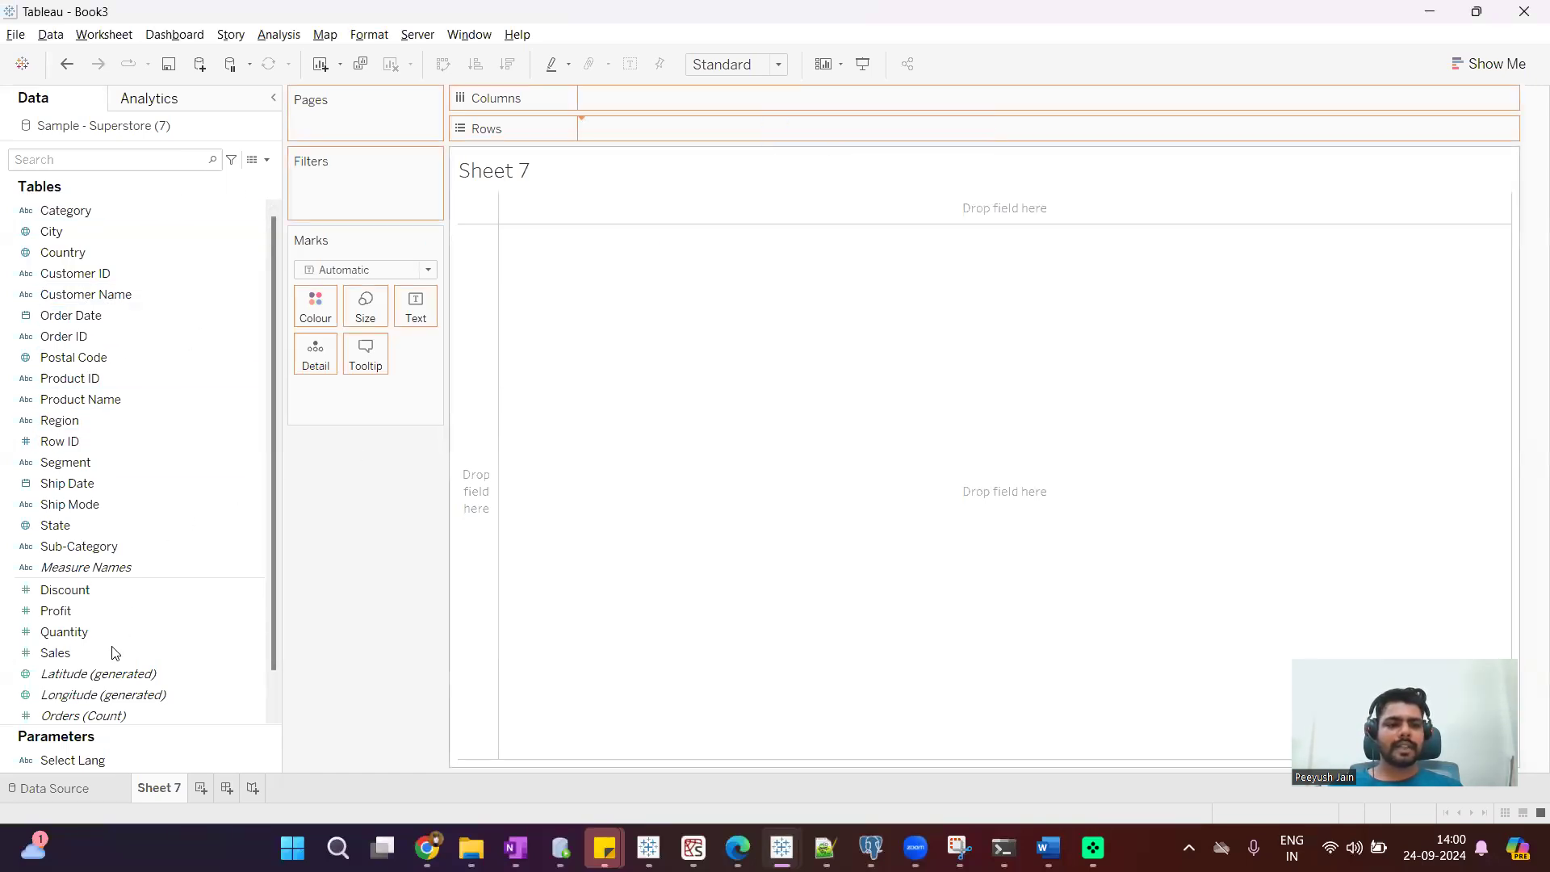
{"action": "left_click_drag", "start_coordinate": [106, 652], "coordinate": [757, 102]}
{"action": "left_click", "coordinate": [735, 63]}
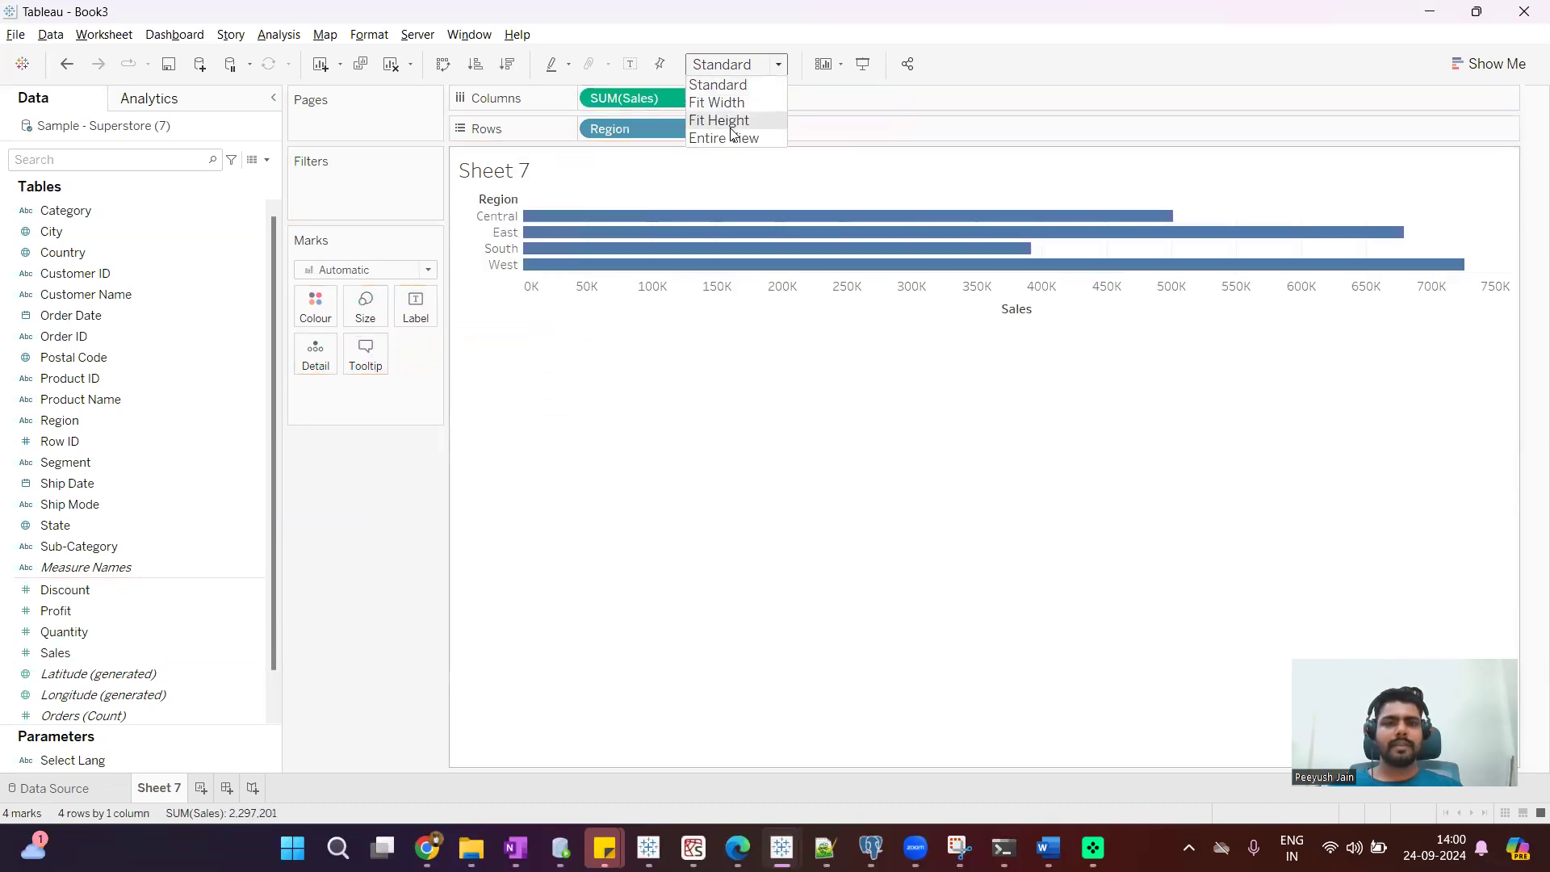
{"action": "left_click", "coordinate": [725, 138]}
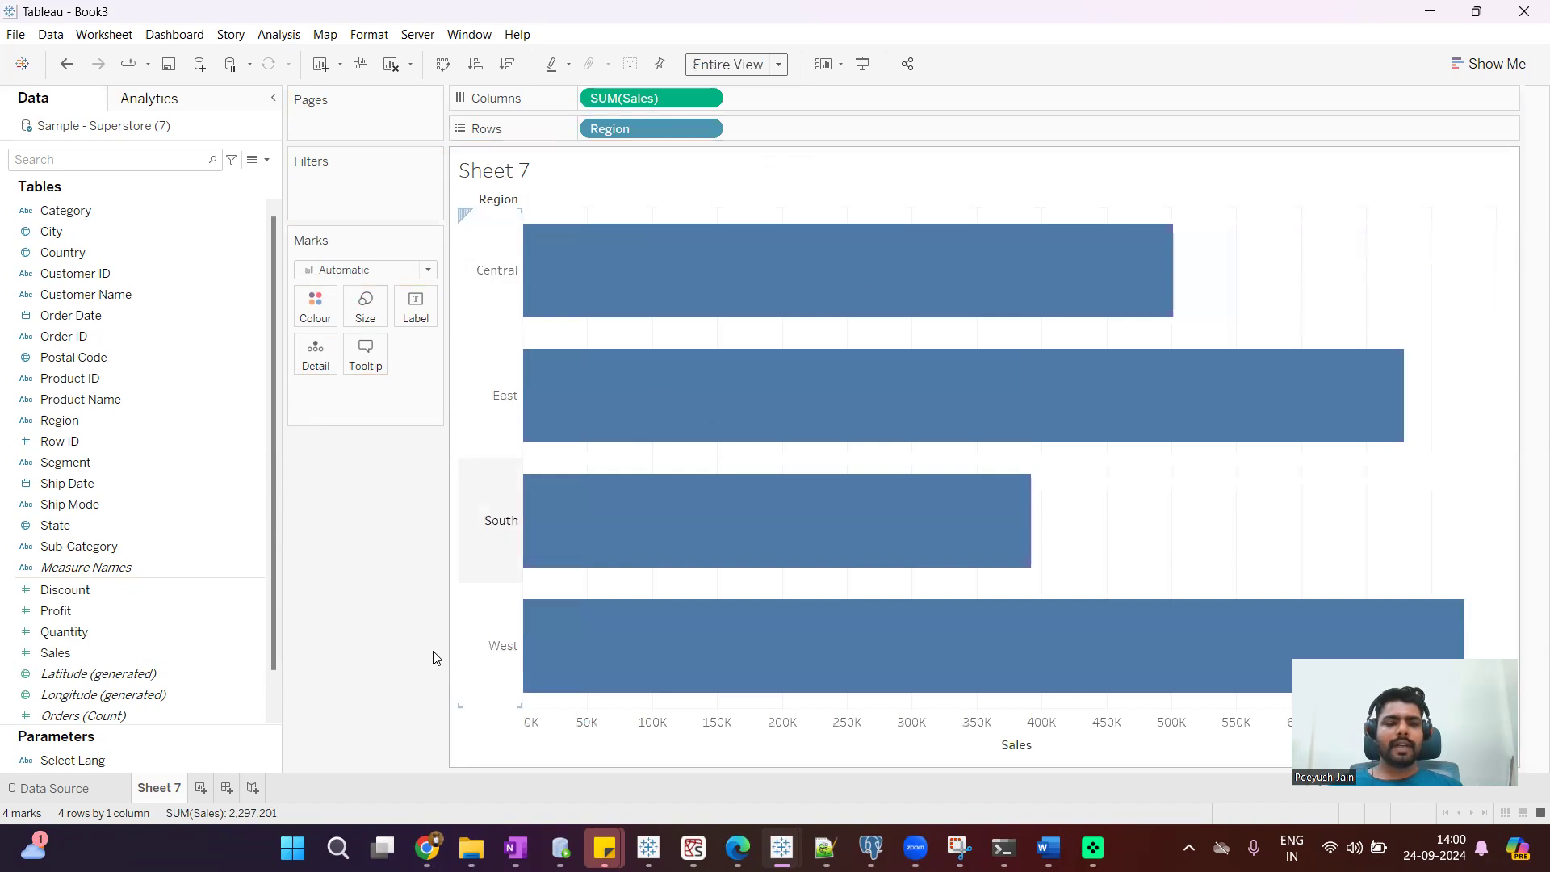
On a new worksheet, build a Sales by State bar chart
{"action": "left_click", "coordinate": [201, 788]}
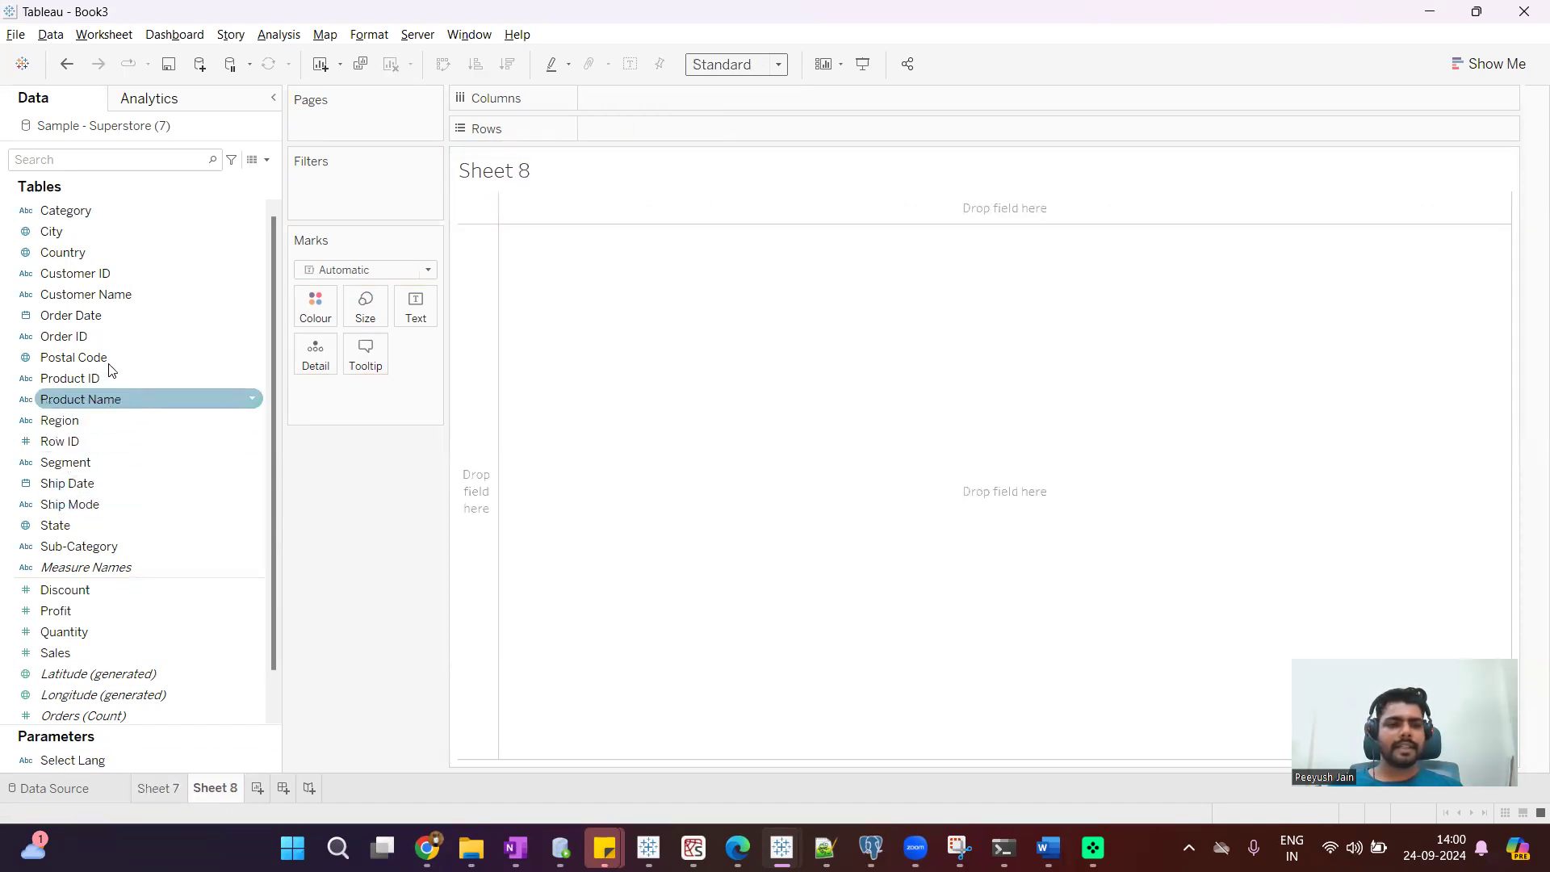
{"action": "left_click_drag", "start_coordinate": [56, 524], "coordinate": [708, 129]}
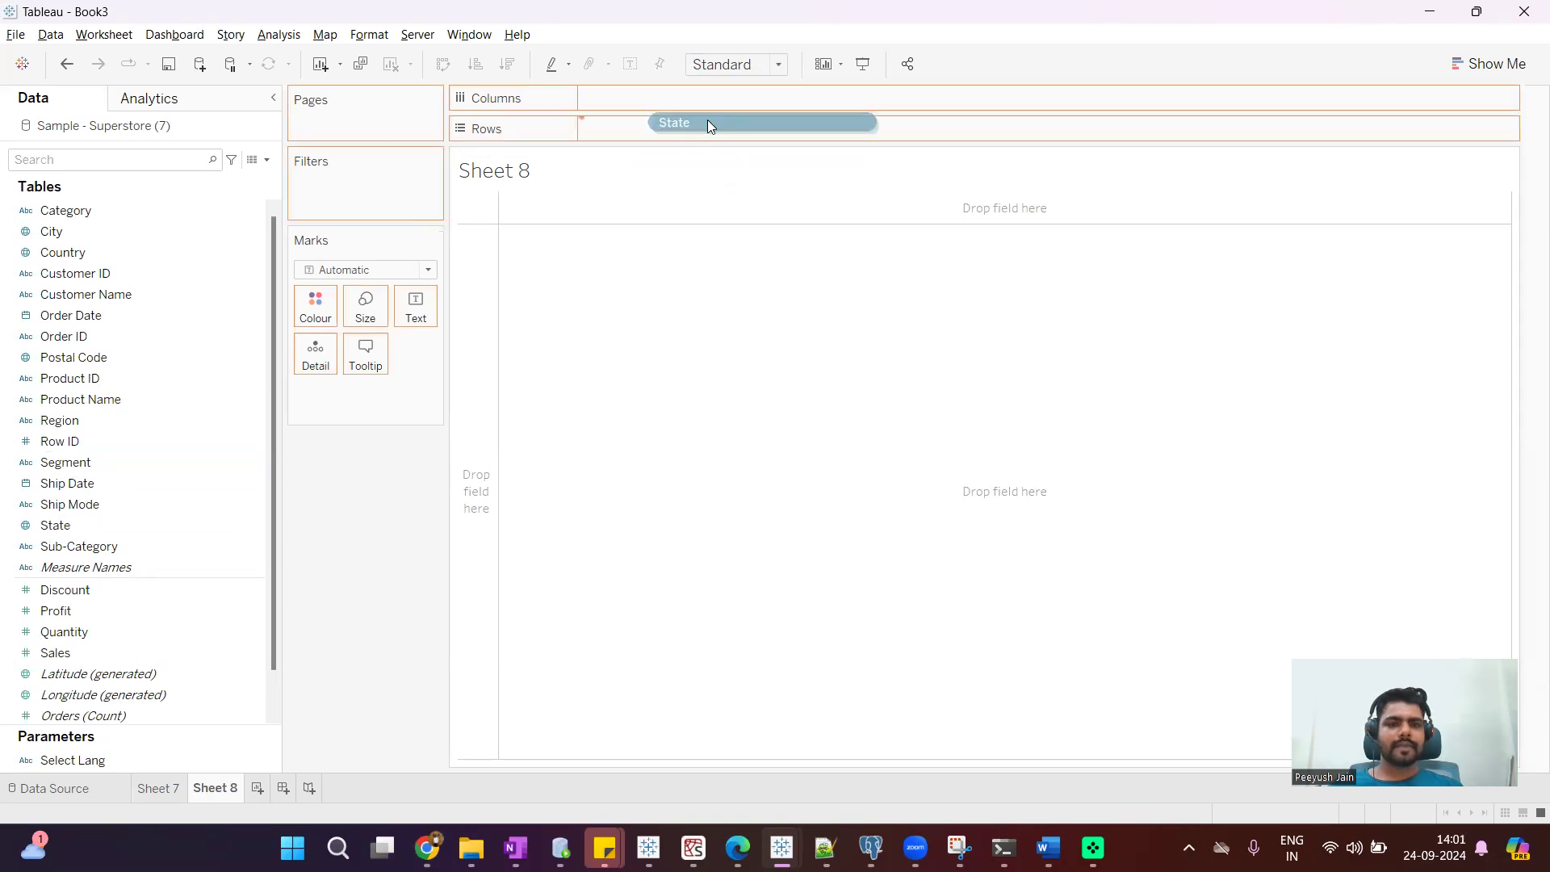
{"action": "mouse_move", "coordinate": [56, 652]}
{"action": "left_mouse_down"}
{"action": "mouse_move", "coordinate": [633, 80]}
{"action": "mouse_move", "coordinate": [685, 105]}
{"action": "left_mouse_up"}
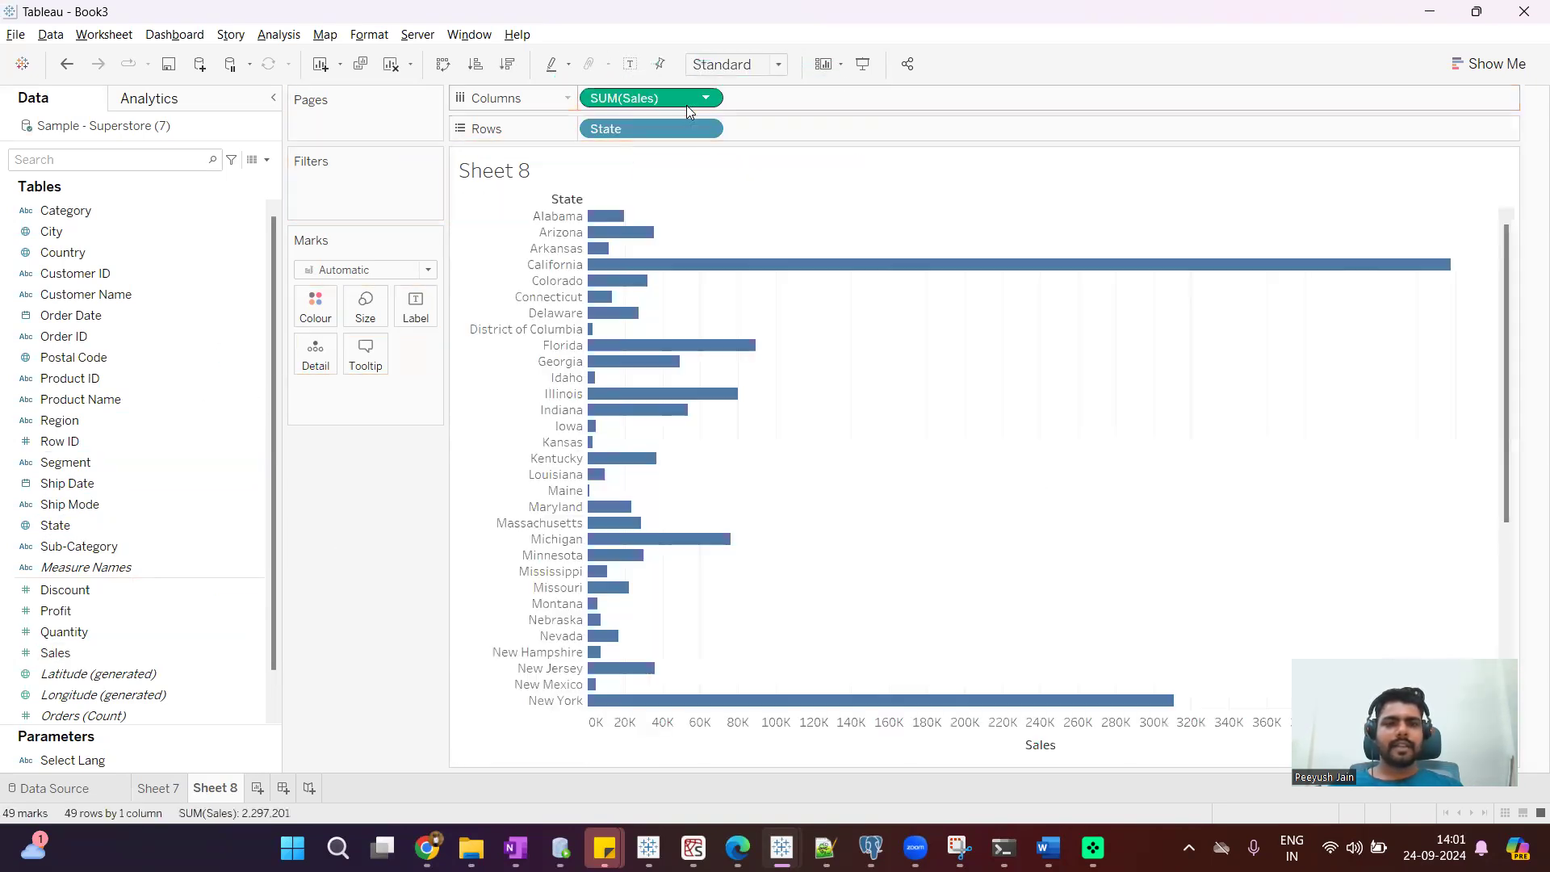
Create a dashboard with Sheet 7 and Sheet 8 placed side by side
{"action": "left_click", "coordinate": [286, 789]}
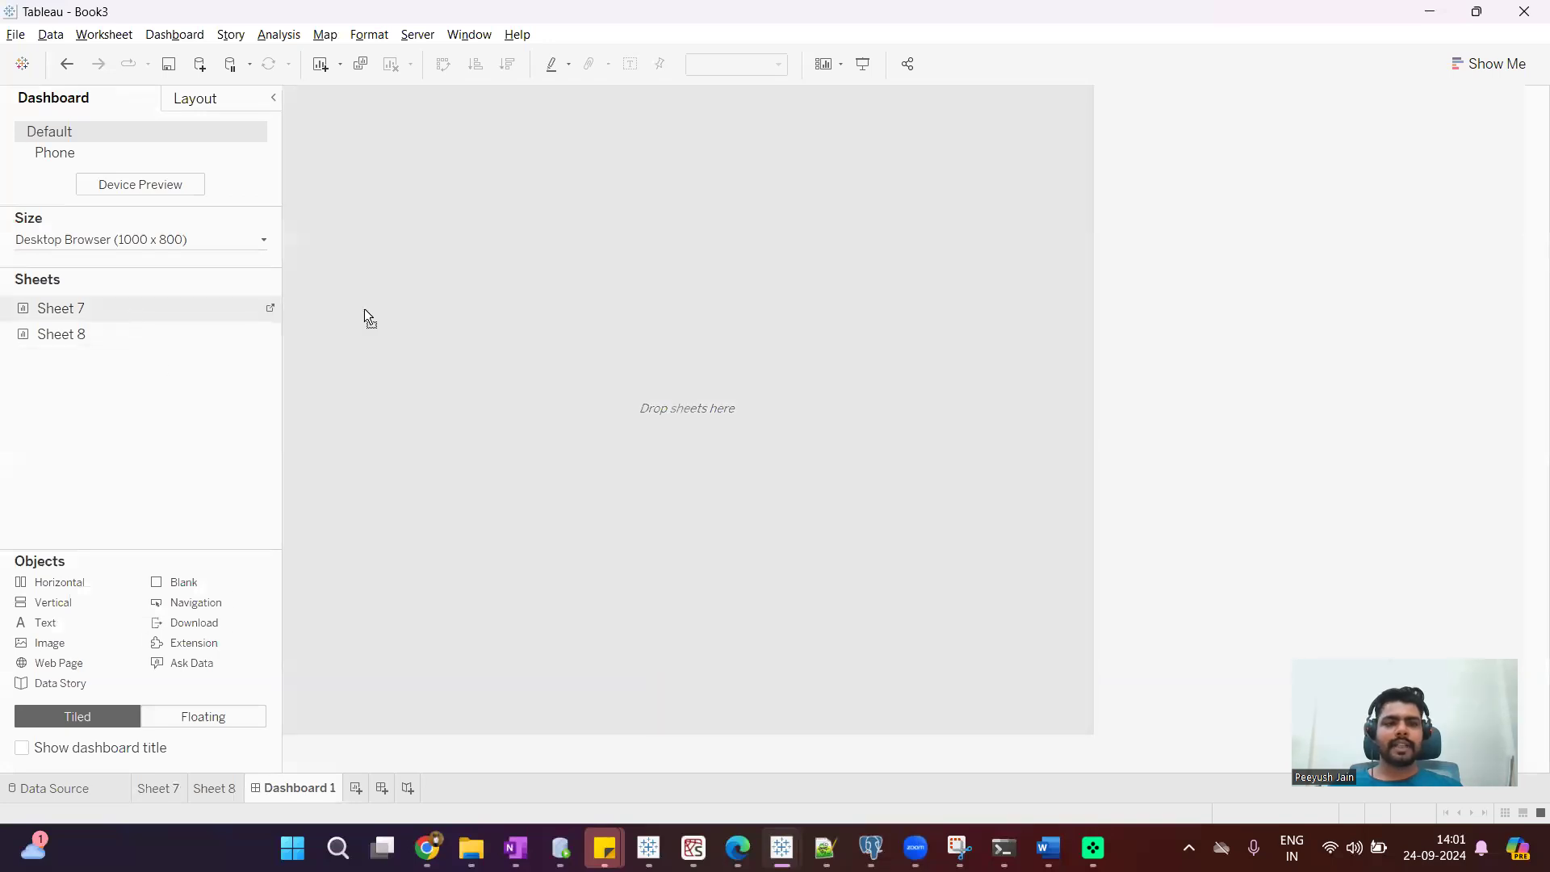
{"action": "left_click_drag", "start_coordinate": [364, 317], "coordinate": [366, 319]}
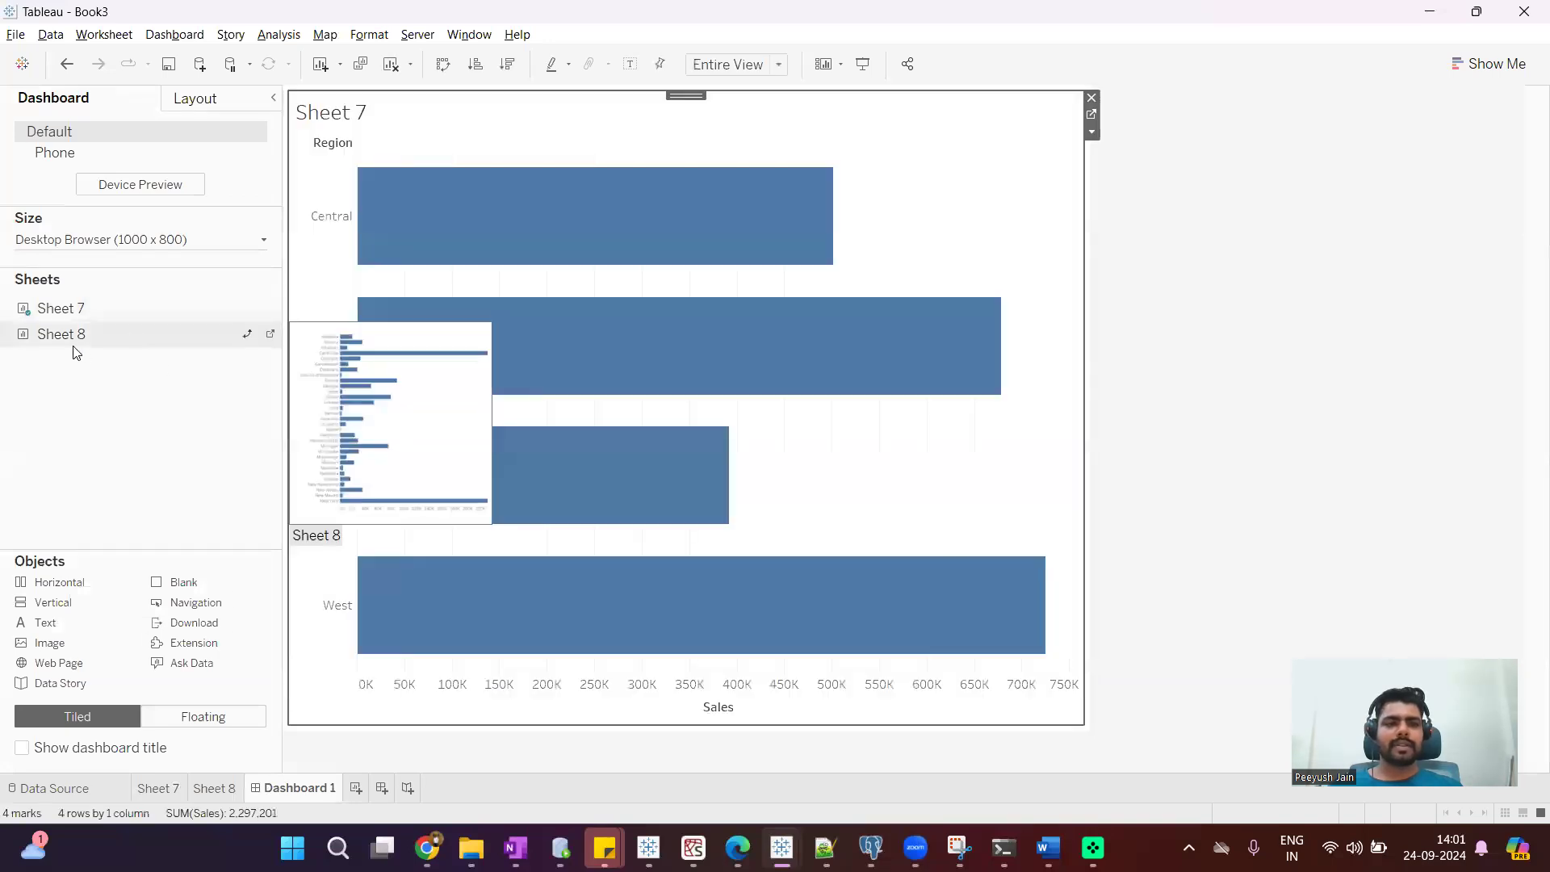
{"action": "left_click_drag", "start_coordinate": [60, 335], "coordinate": [917, 319]}
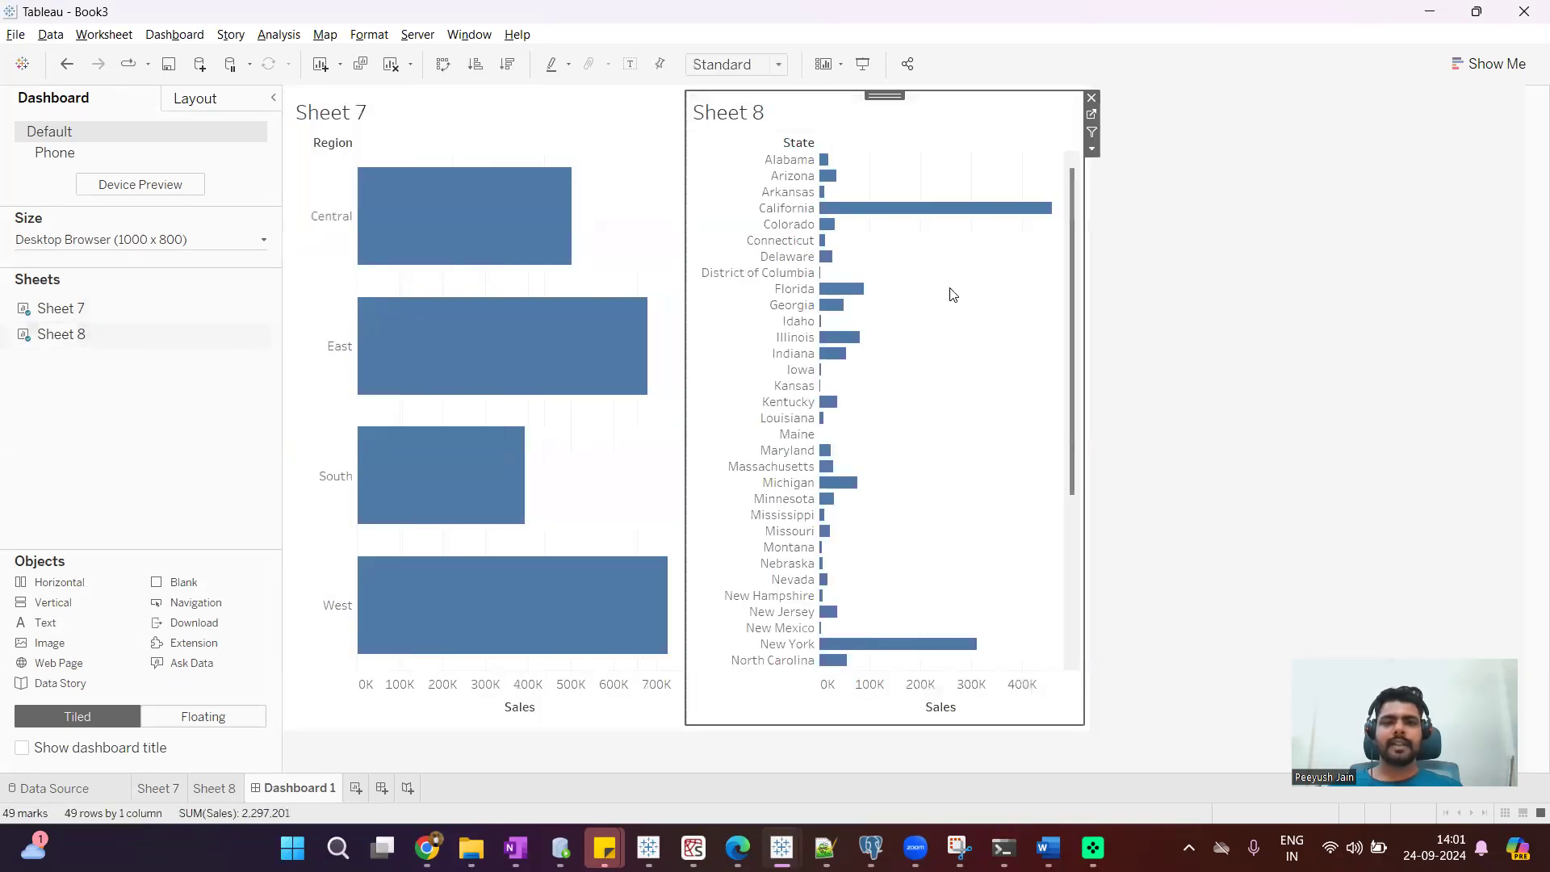
Test-select the Central region bar, then clear the selection
{"action": "left_click", "coordinate": [473, 142]}
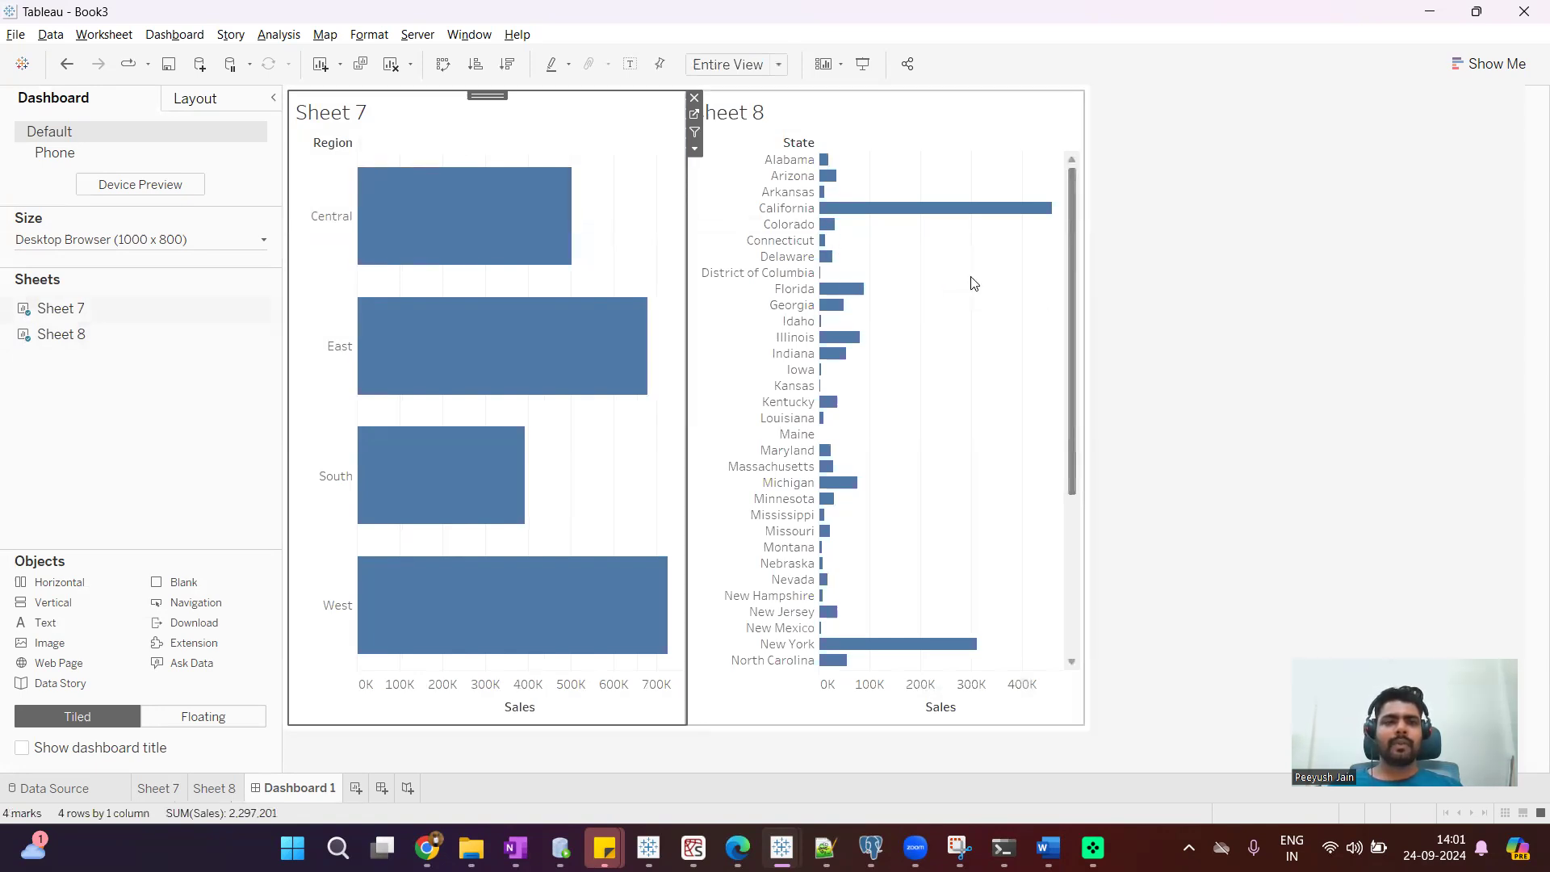
{"action": "left_click", "coordinate": [323, 216]}
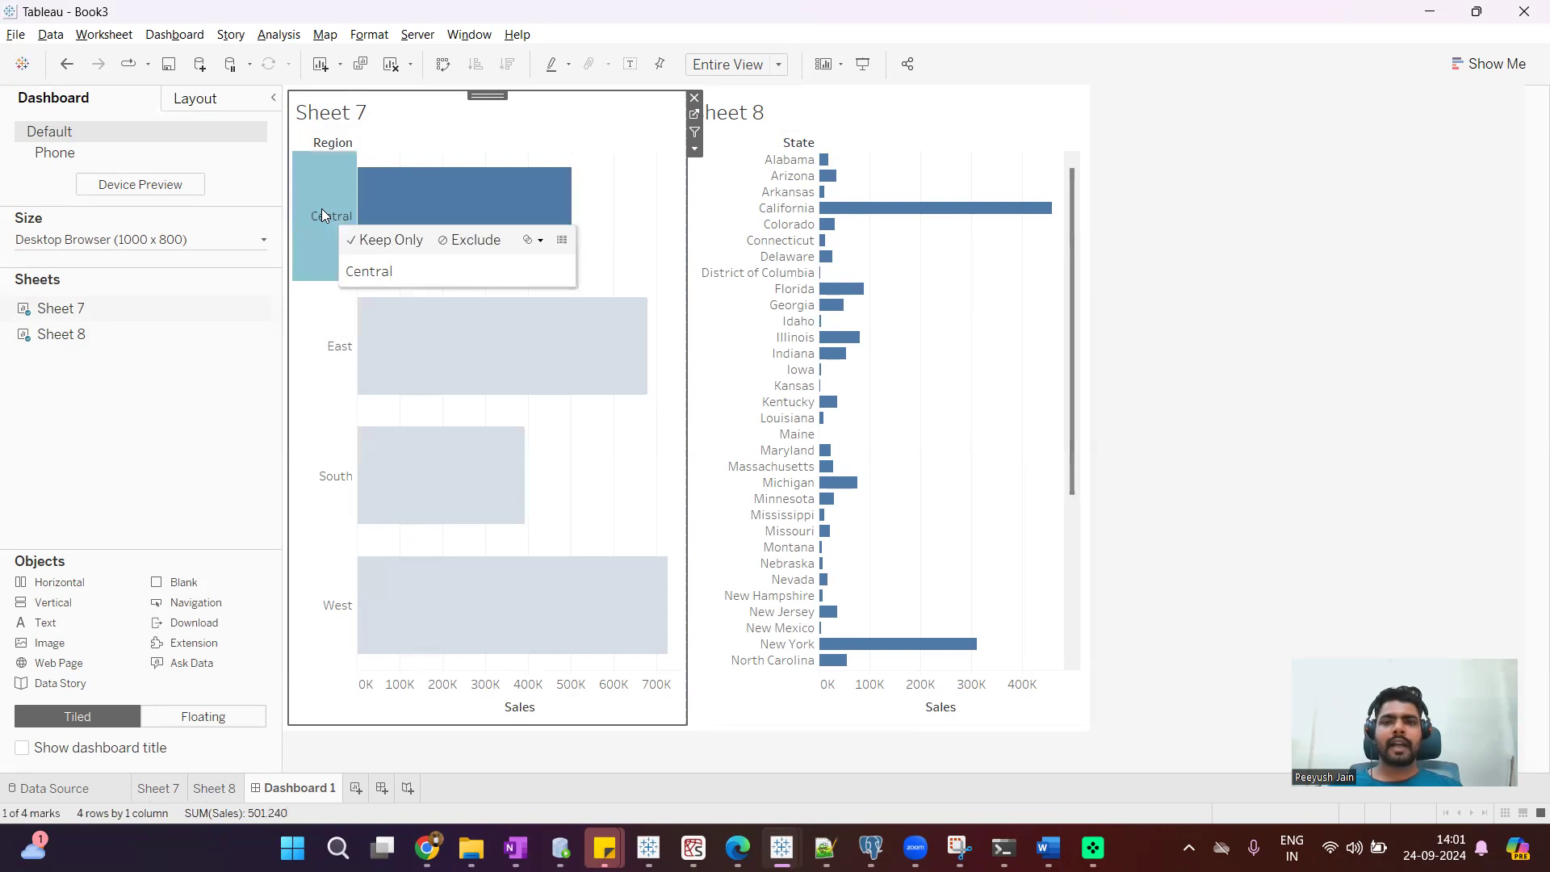
{"action": "left_click", "coordinate": [979, 346]}
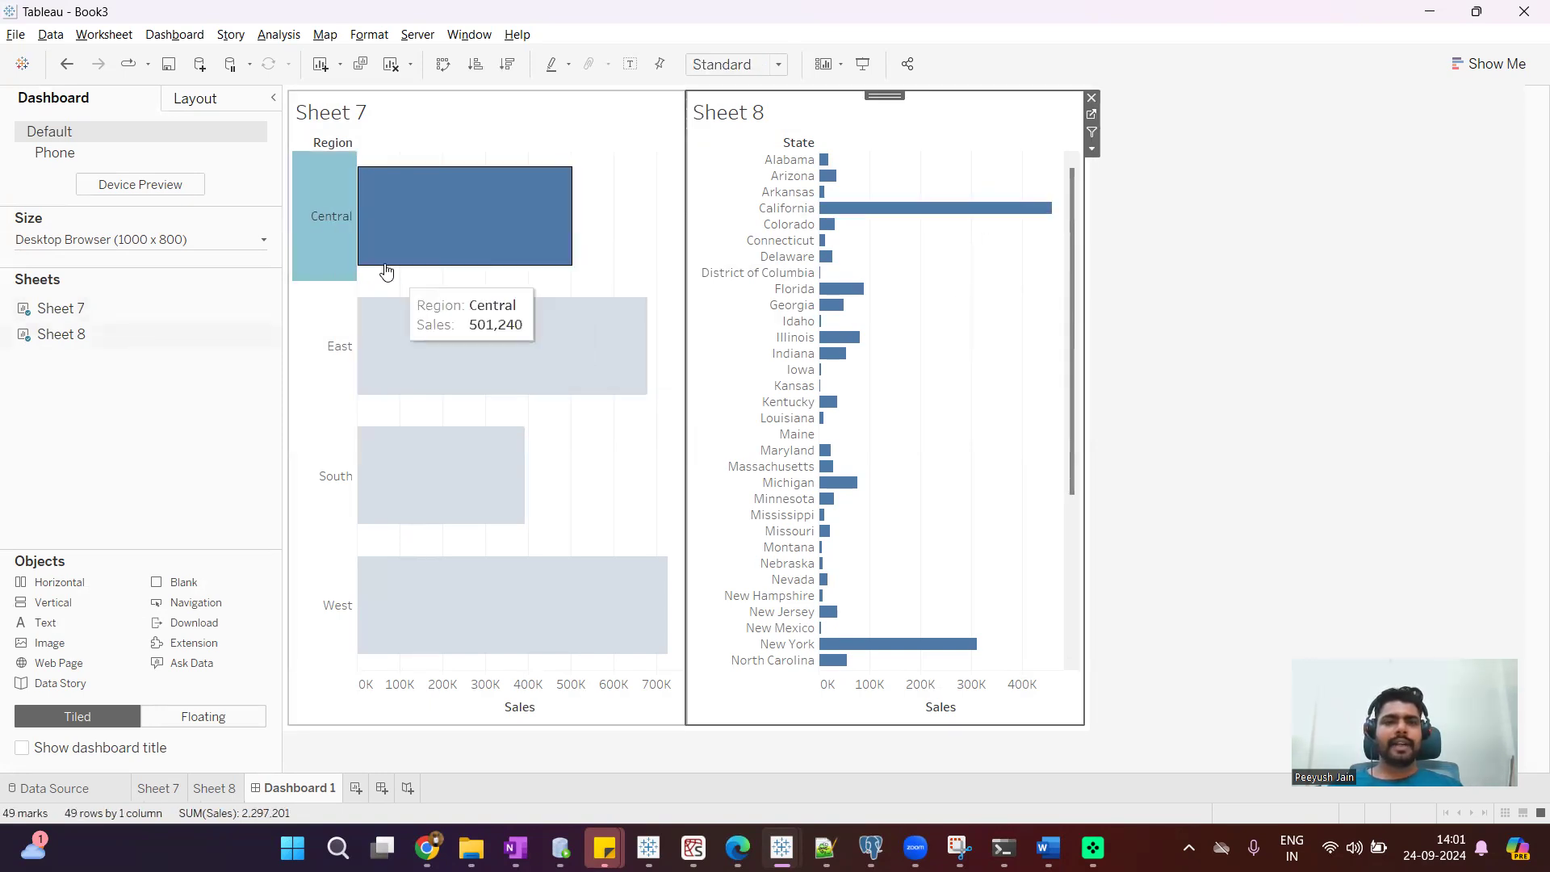
{"action": "left_click", "coordinate": [324, 225]}
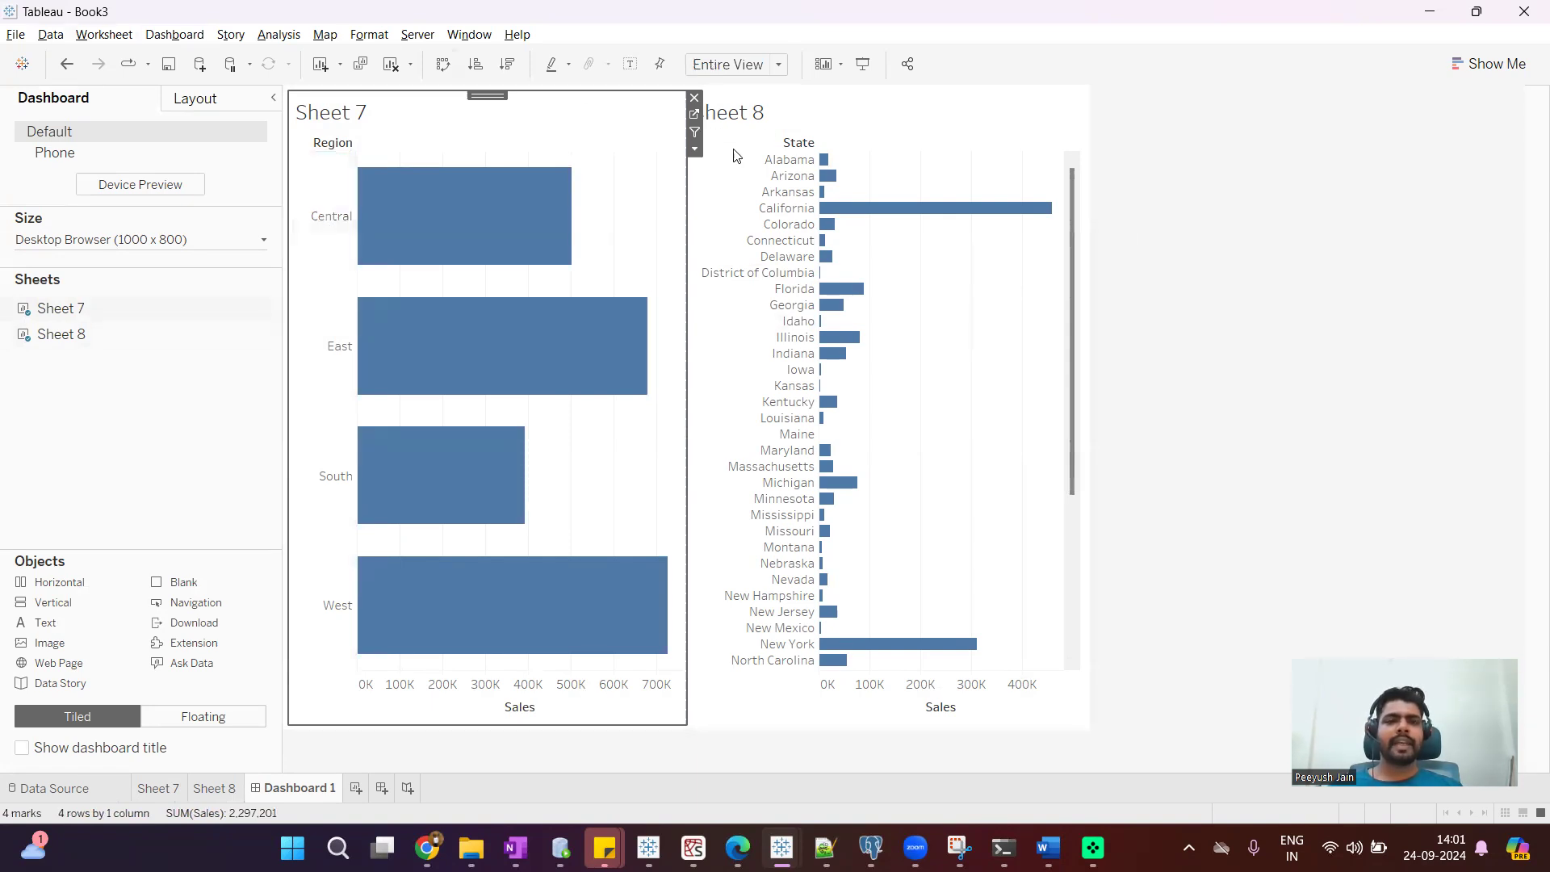
Start a new filter action from Dashboard > Actions
{"action": "left_click", "coordinate": [175, 34]}
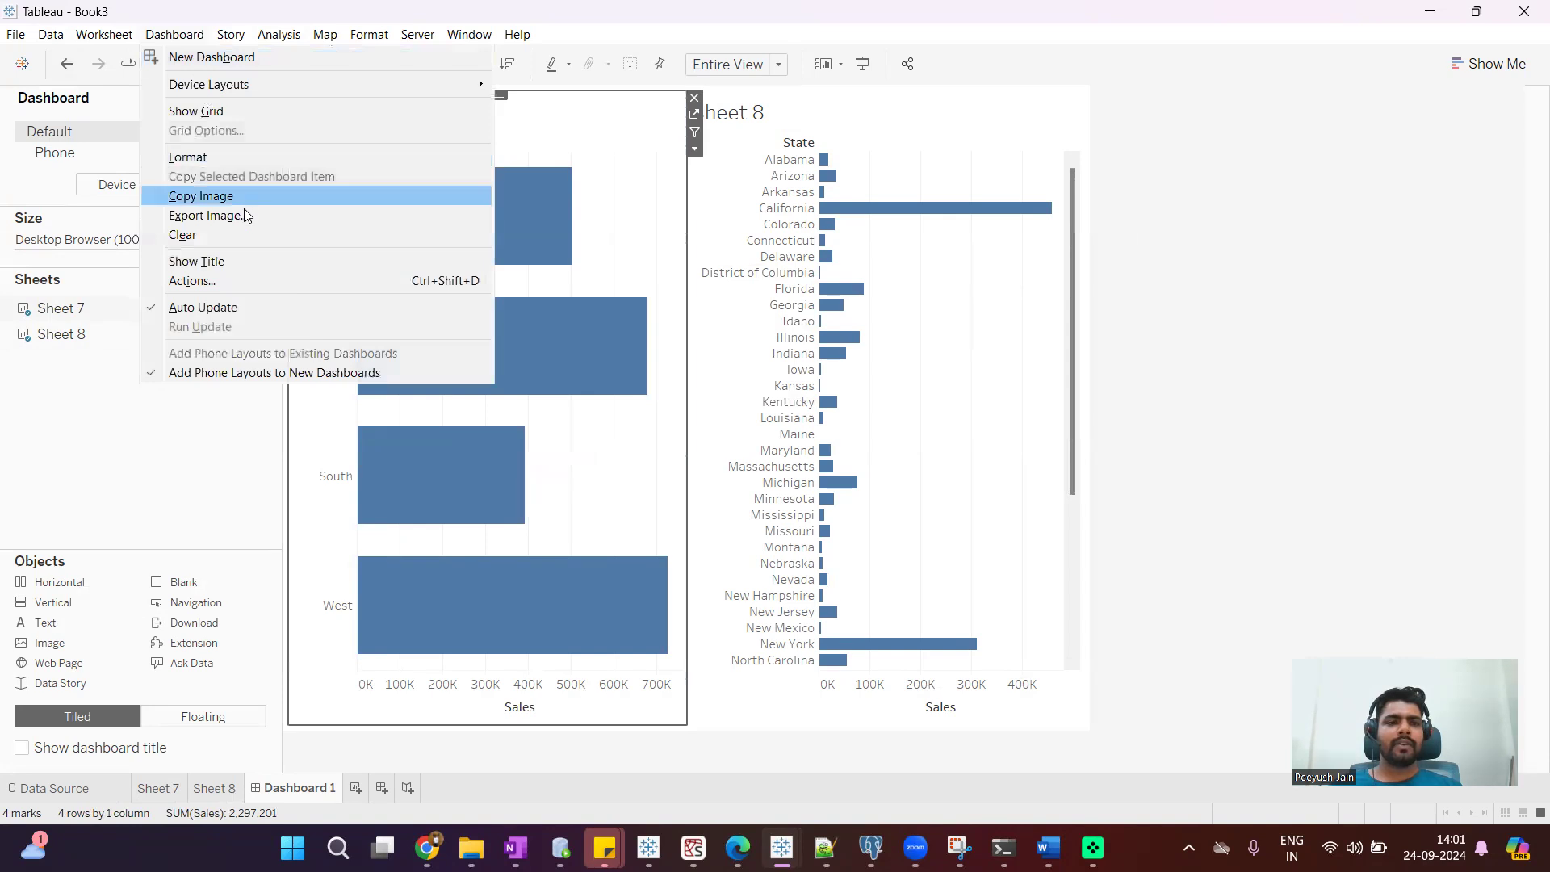
{"action": "left_click", "coordinate": [238, 278]}
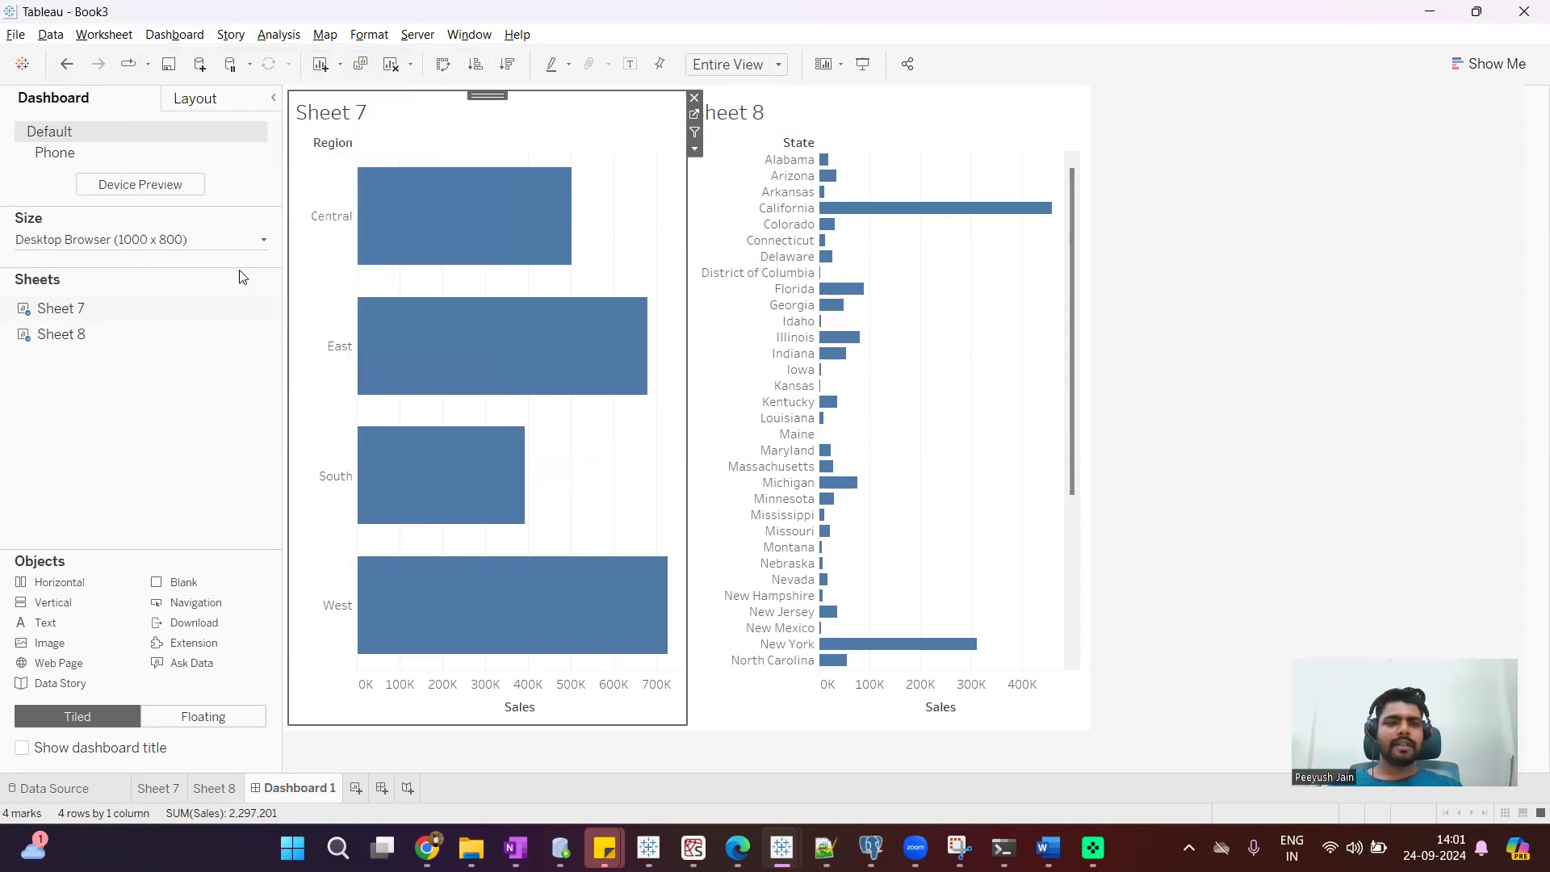
{"action": "left_click", "coordinate": [565, 525]}
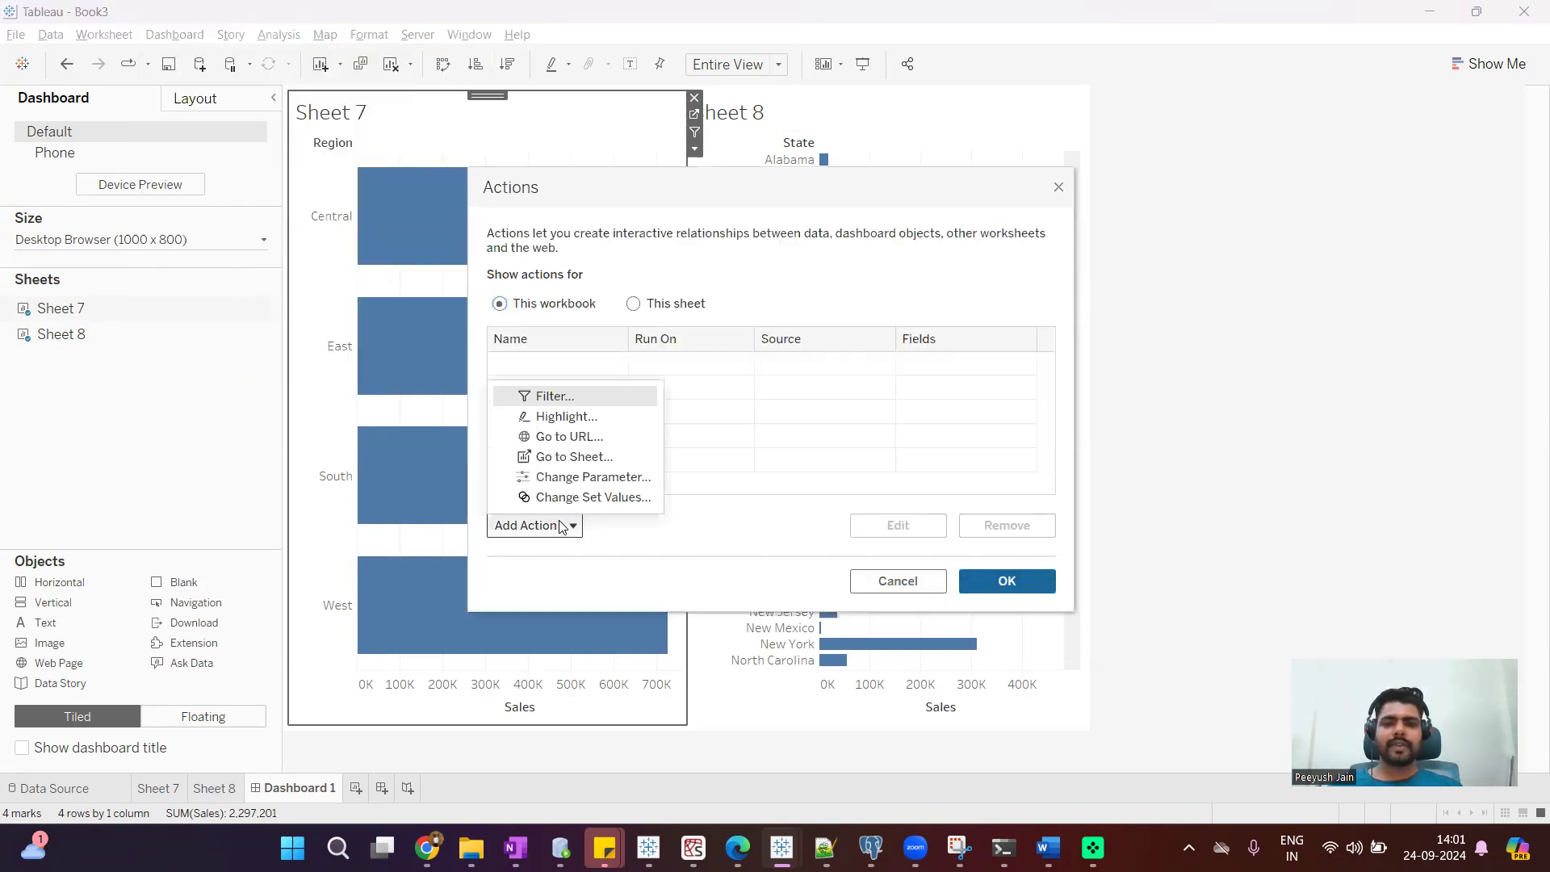
{"action": "left_click", "coordinate": [588, 400]}
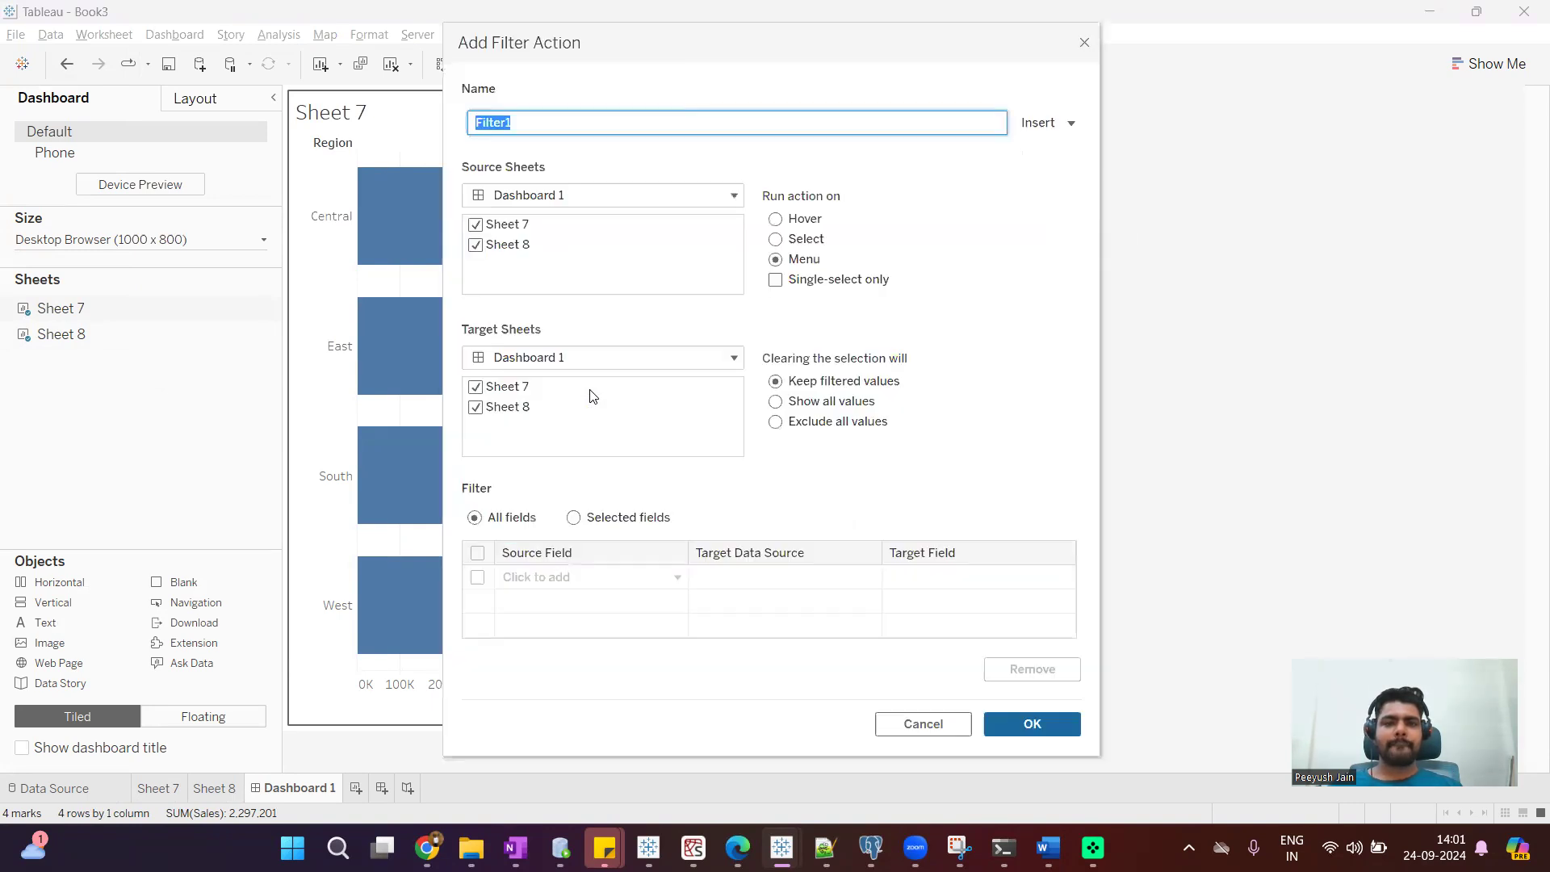
Make Sheet 7 the only source sheet and Sheet 8 the only target sheet
{"action": "left_click", "coordinate": [476, 224]}
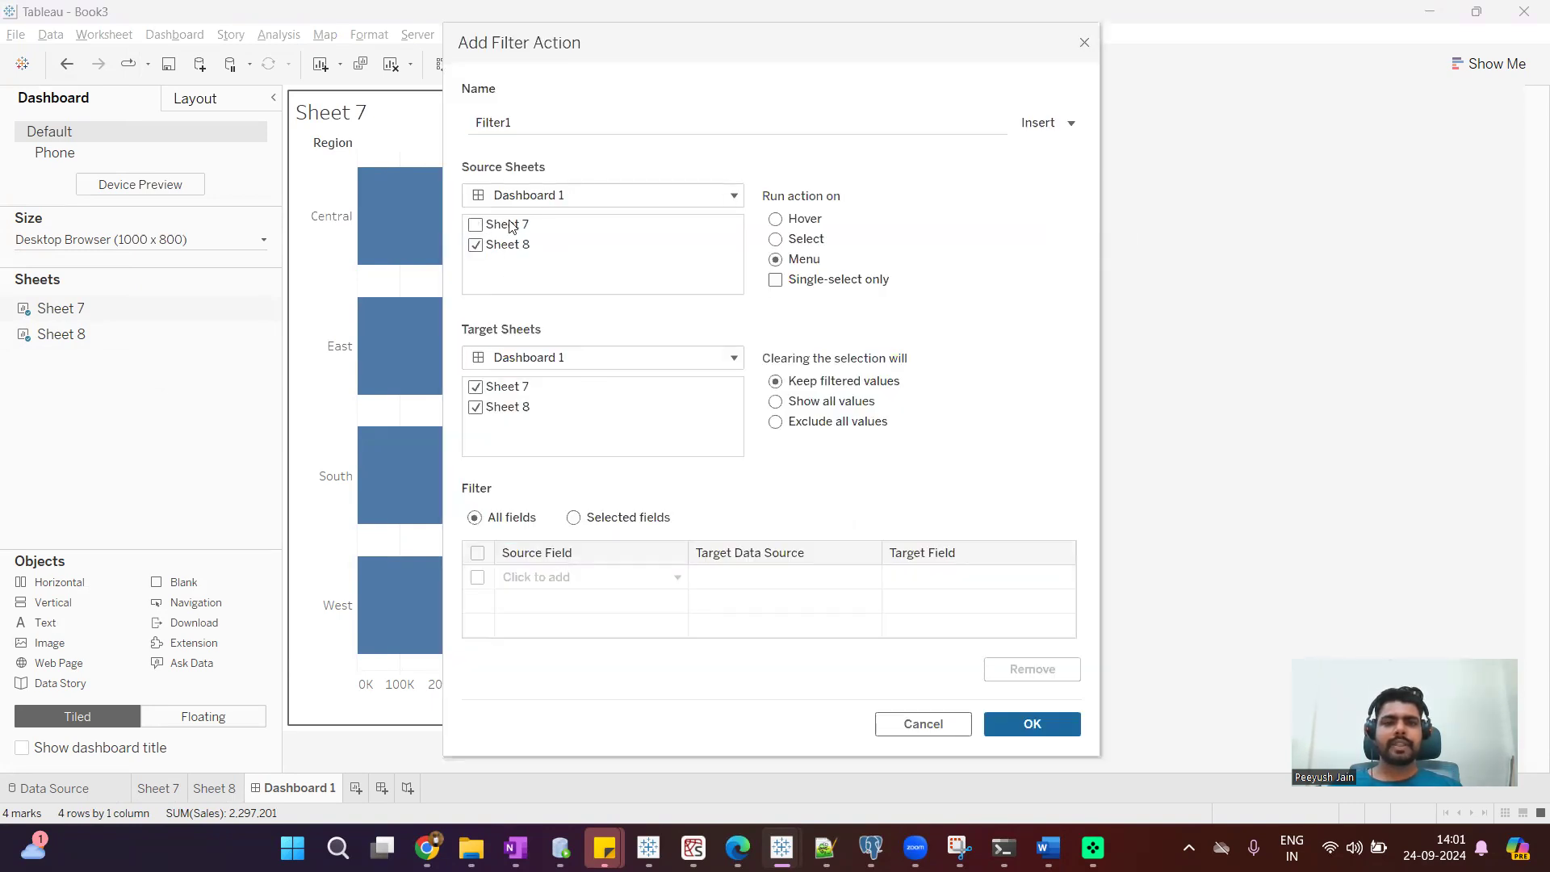
{"action": "left_click", "coordinate": [477, 246]}
{"action": "left_click", "coordinate": [476, 407]}
{"action": "left_click", "coordinate": [476, 386]}
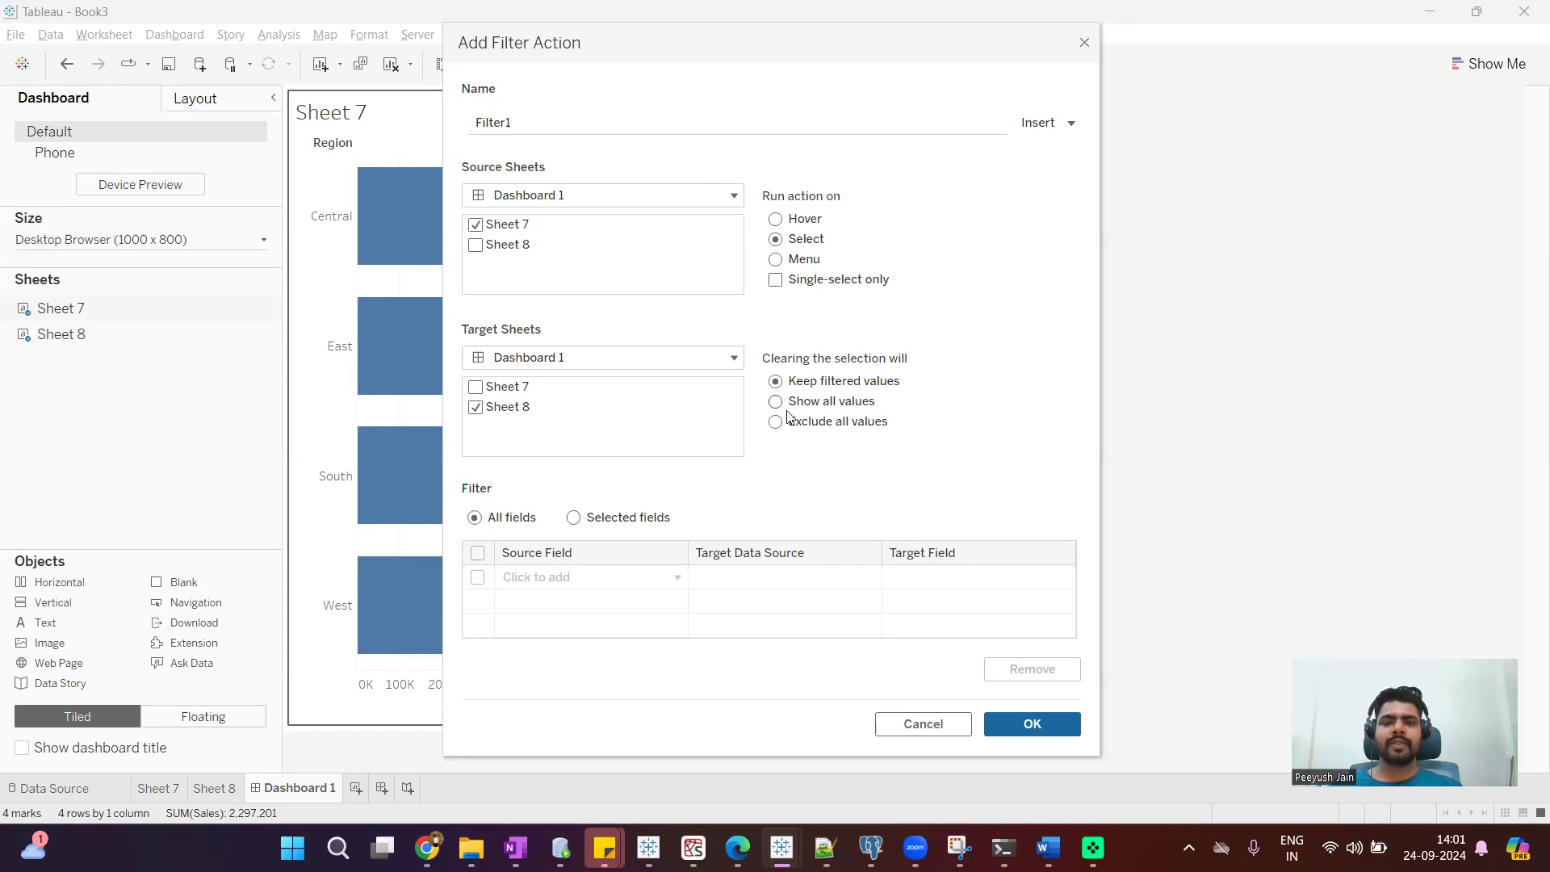
Confirm the filter action, then select Central, East, South and West to filter the states
{"action": "left_click", "coordinate": [1032, 723]}
{"action": "left_click", "coordinate": [1008, 582]}
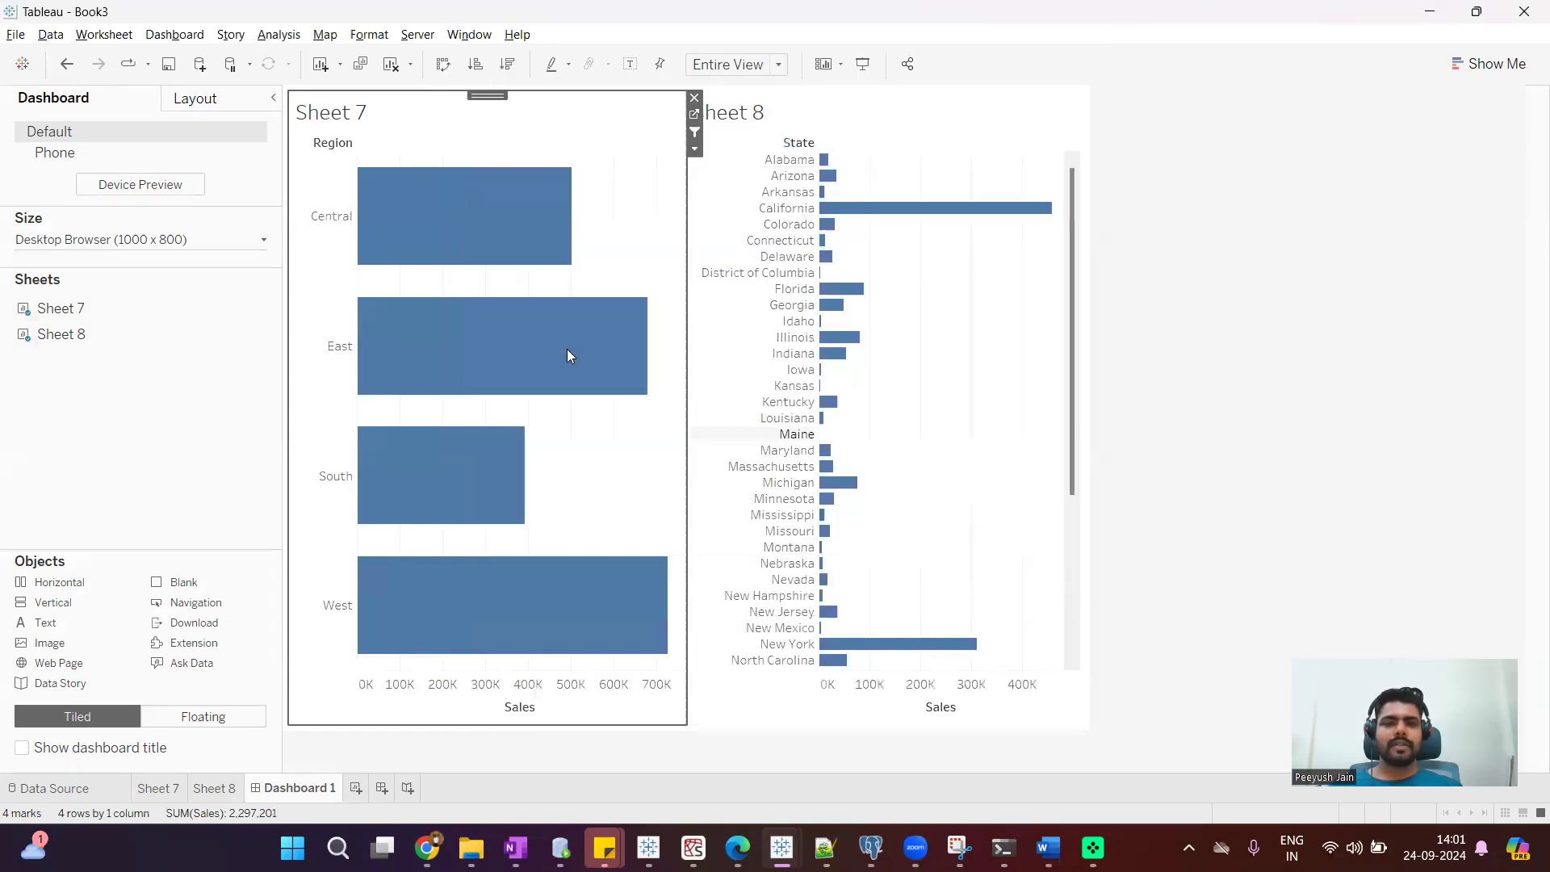
{"action": "left_click", "coordinate": [345, 219]}
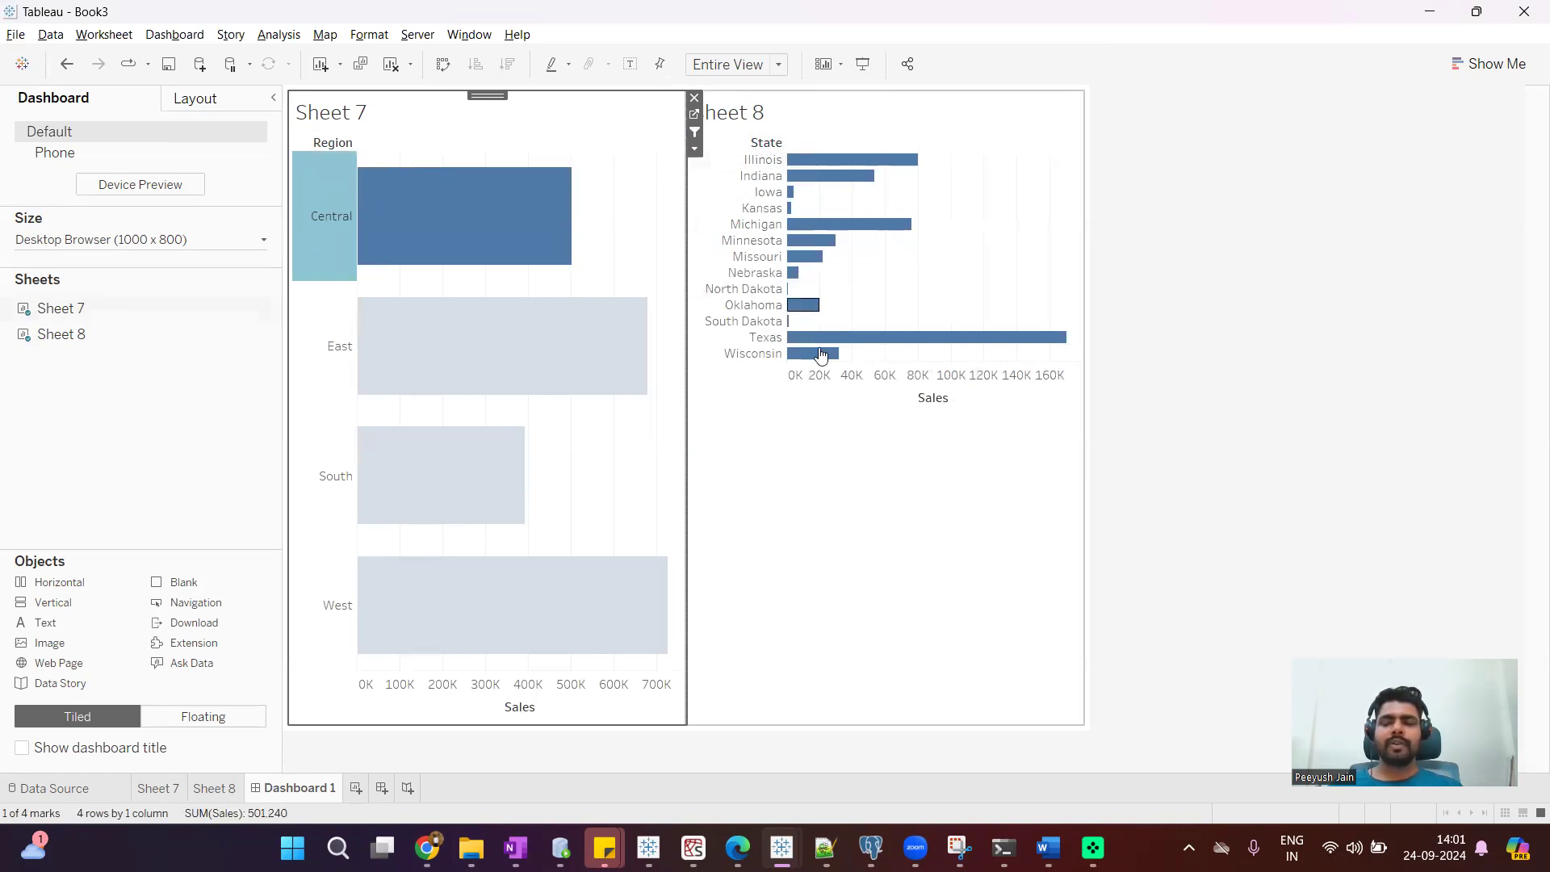
{"action": "mouse_move", "coordinate": [502, 346]}
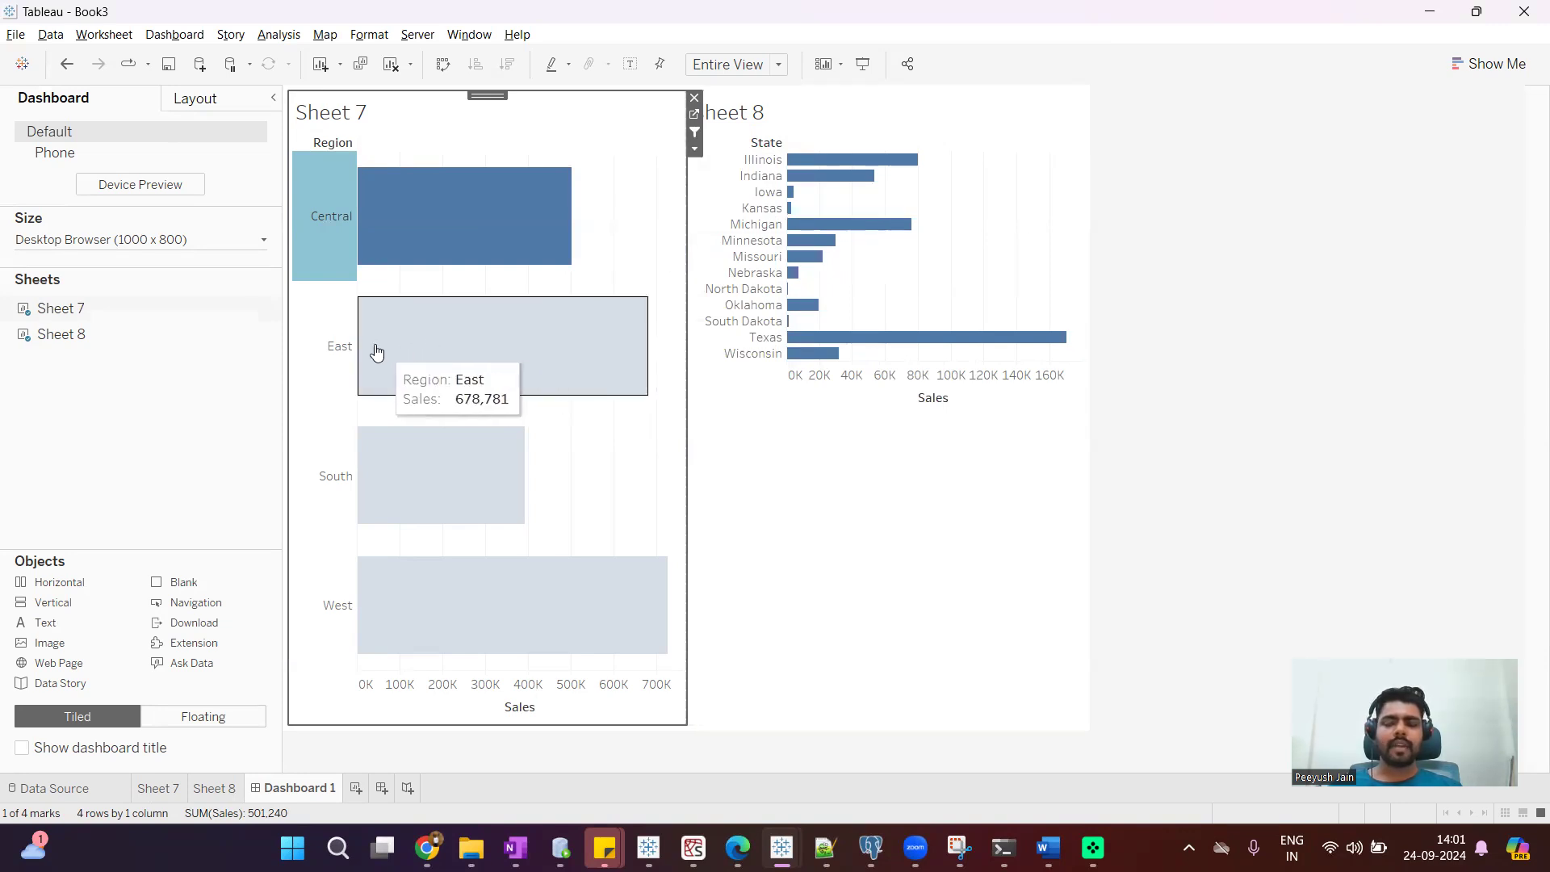
{"action": "left_click", "coordinate": [345, 348]}
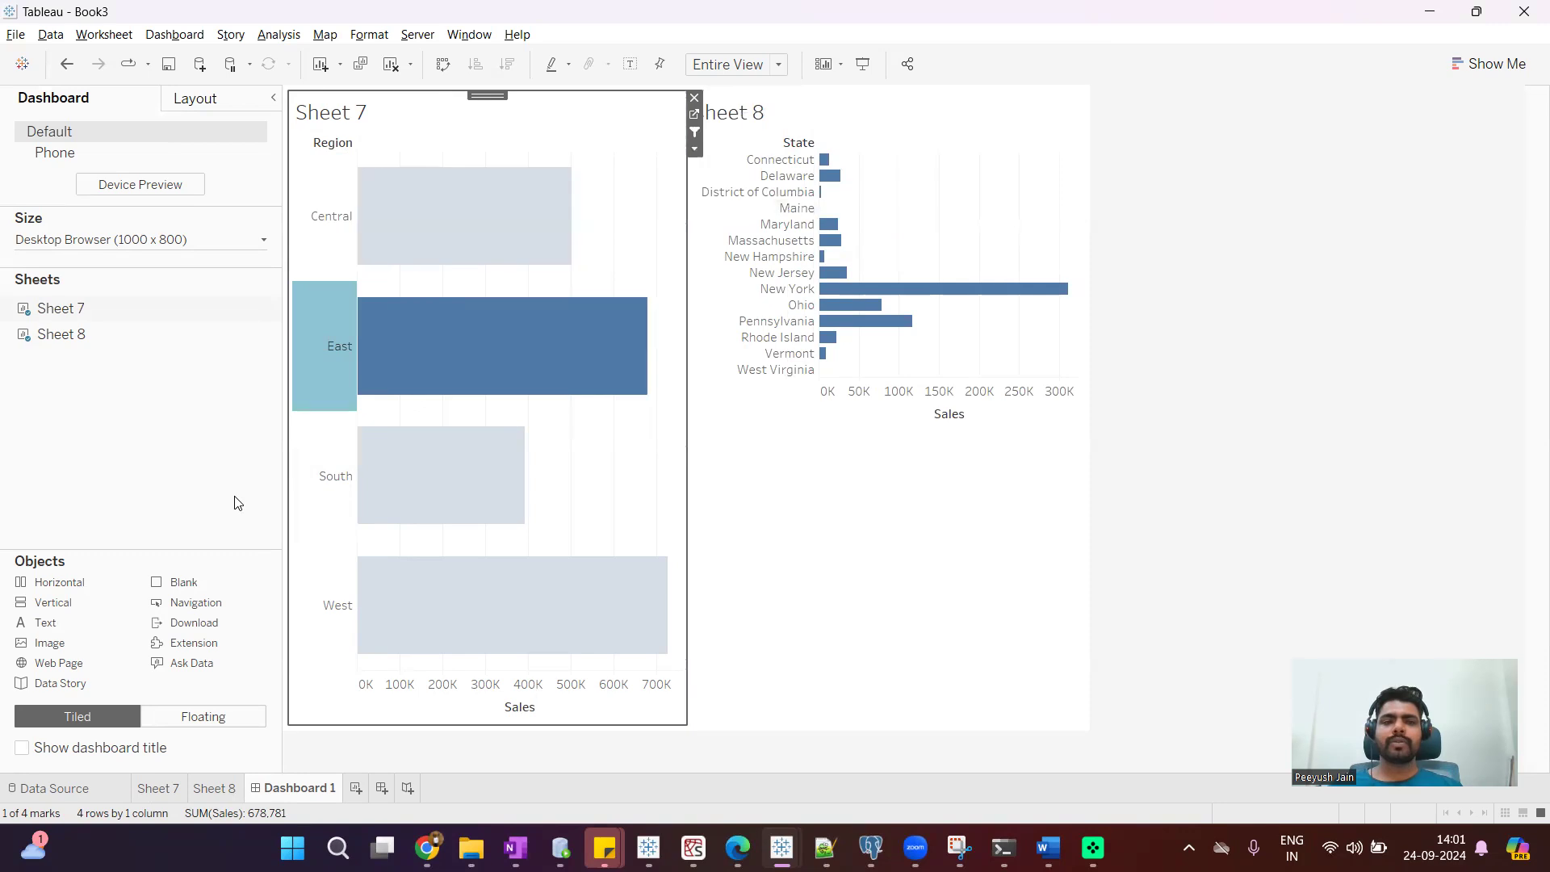
{"action": "left_click", "coordinate": [325, 476]}
{"action": "left_click", "coordinate": [325, 601]}
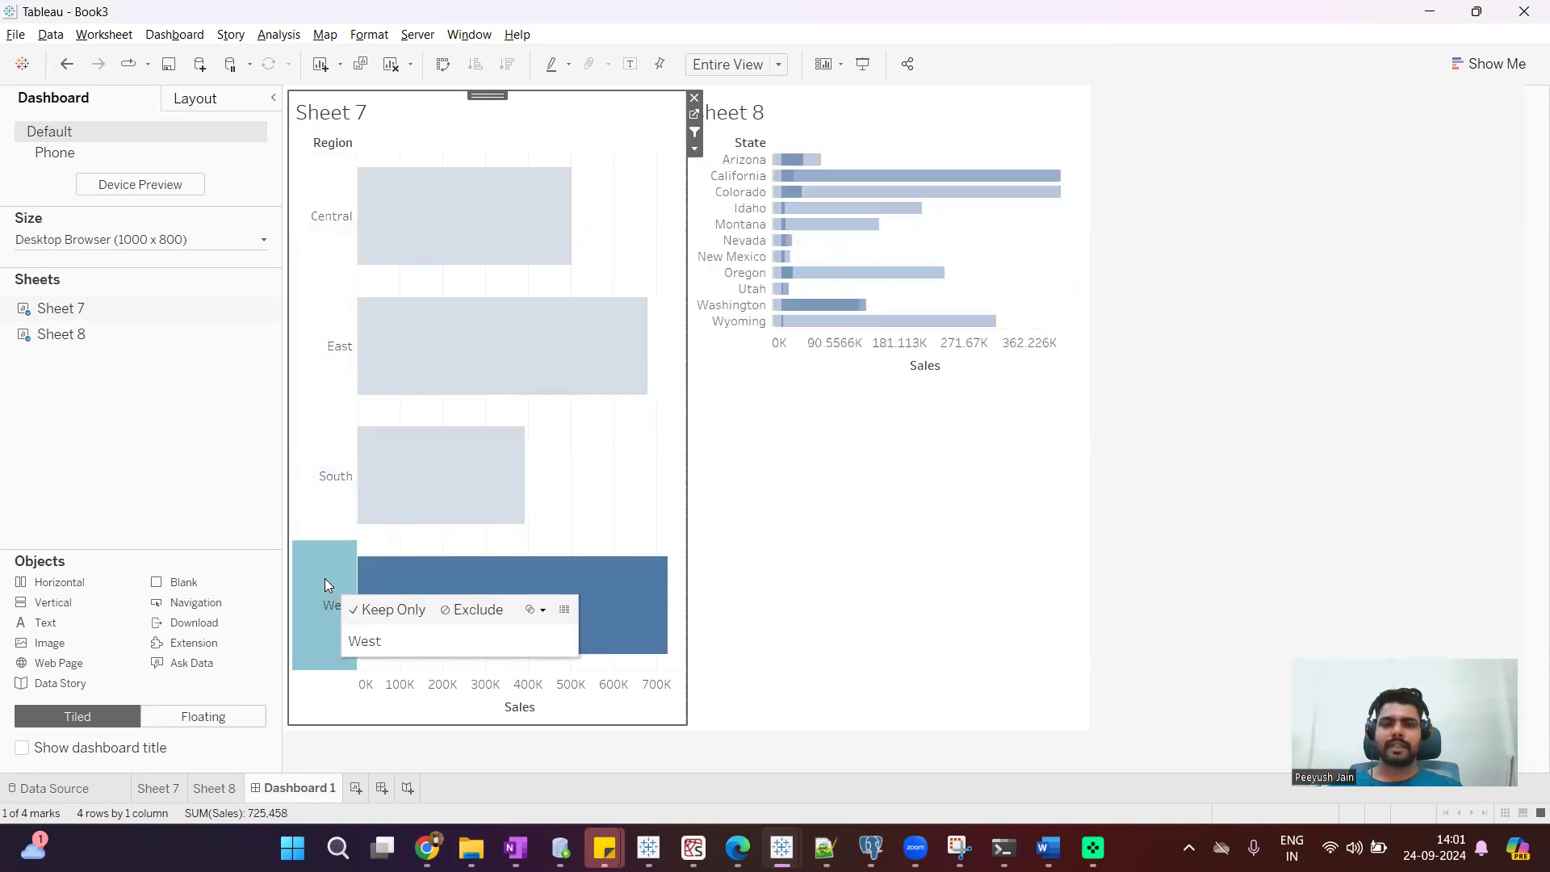
{"action": "left_click", "coordinate": [773, 216]}
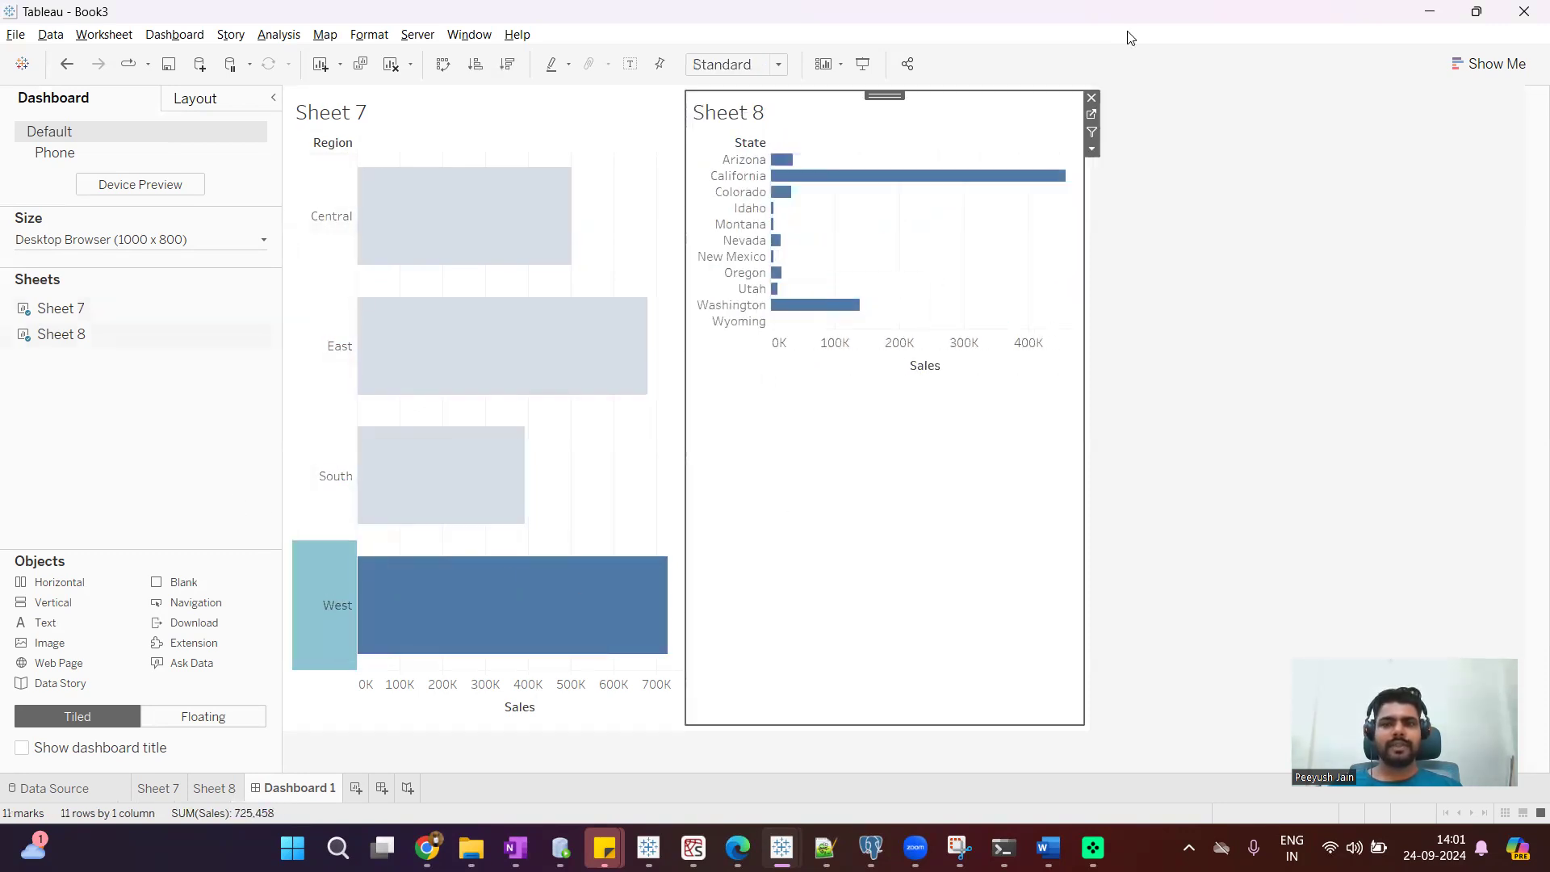